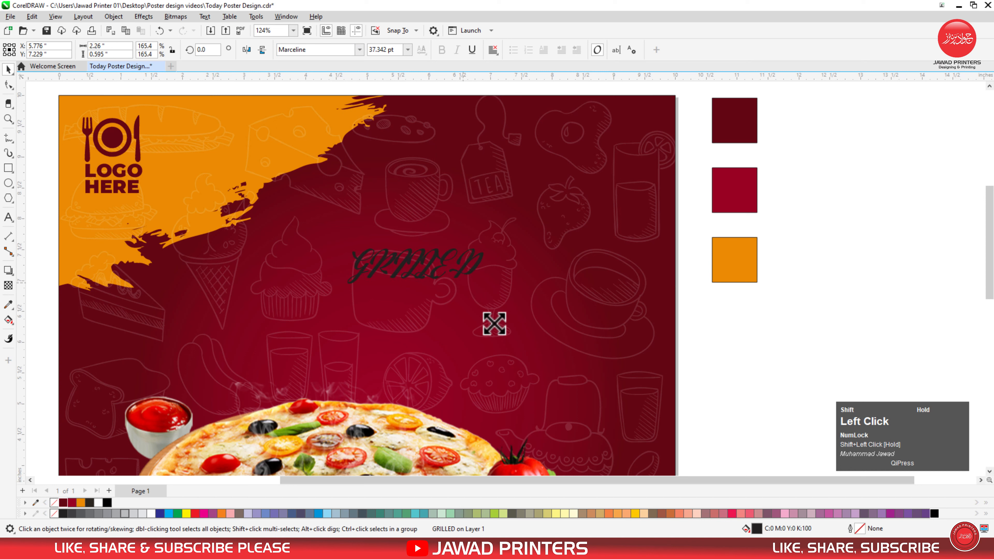
# Step: Change the GRILLED text to title case 'Grilled'
pyautogui.doubleClick(472, 267)
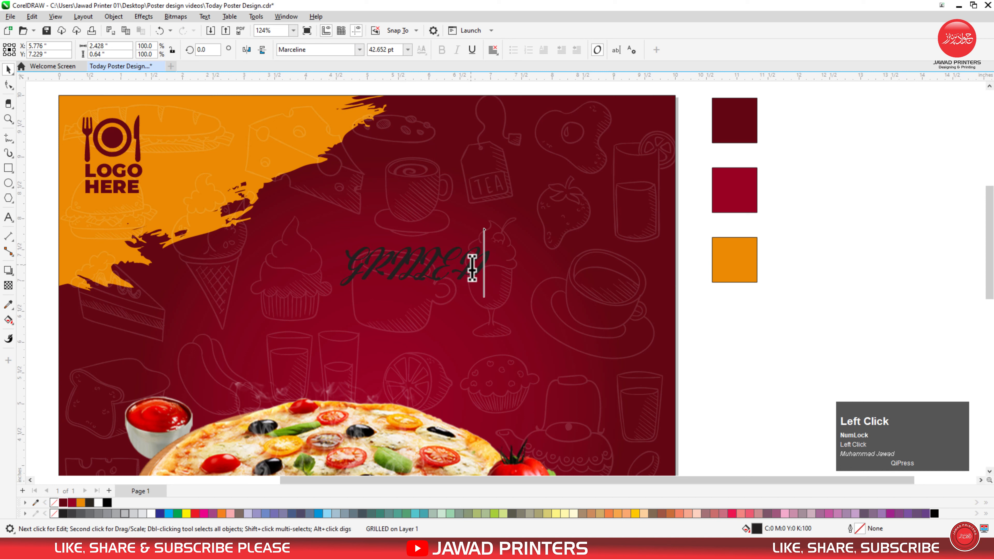
pyautogui.hotkey('ctrl', 'a')
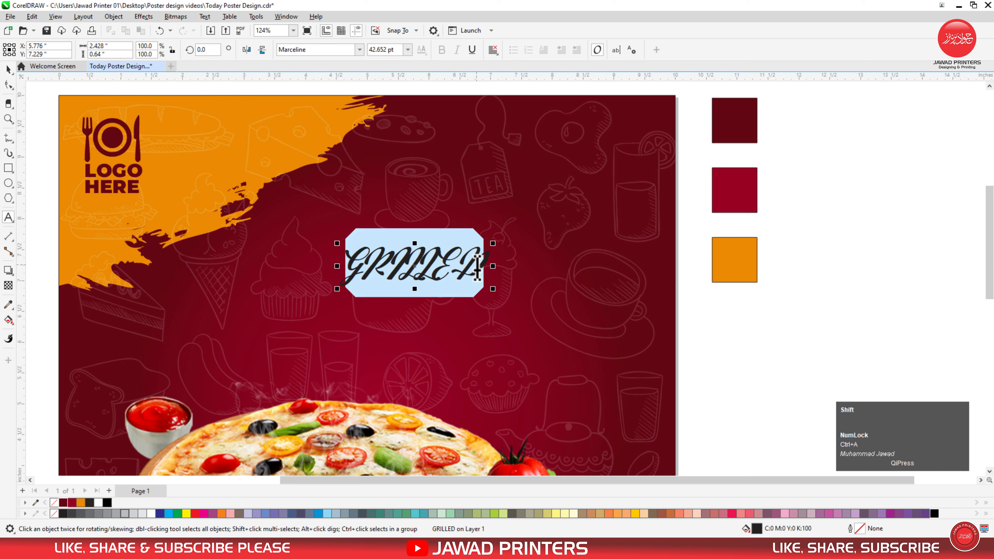
pyautogui.hotkey('shift', 'F3')
pyautogui.click(467, 272)
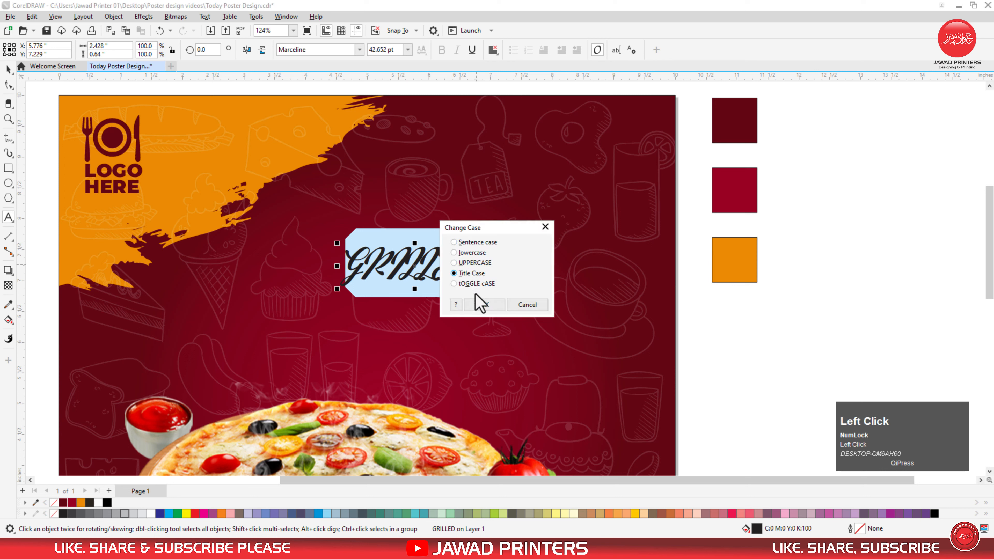
pyautogui.click(478, 304)
pyautogui.hotkey('ctrl', 'space')
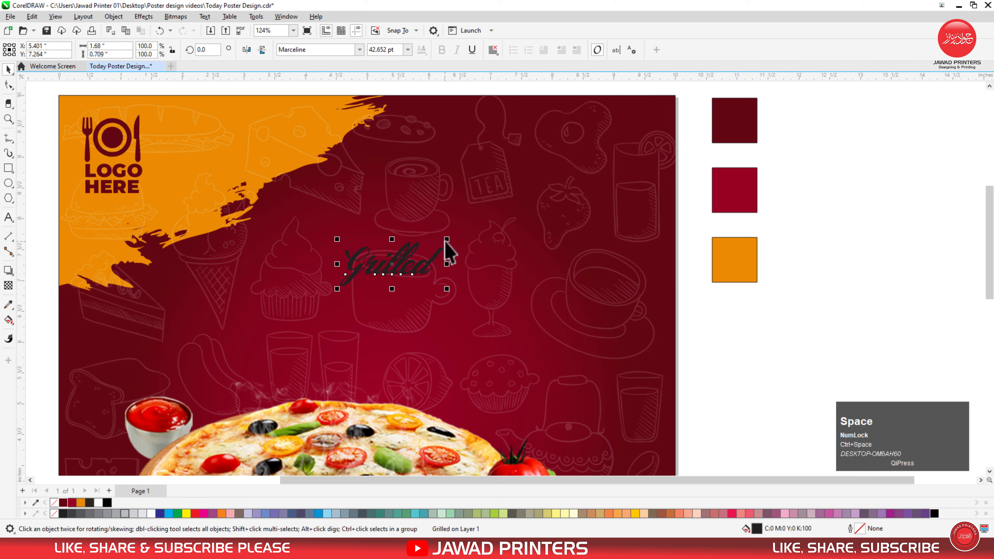
# Step: Enlarge Grilled, move it higher, make it white, and start a new text line beneath it
pyautogui.moveTo(447, 239); pyautogui.dragTo(503, 215)
pyautogui.moveTo(392, 260); pyautogui.dragTo(392, 199)
pyautogui.click(151, 513)
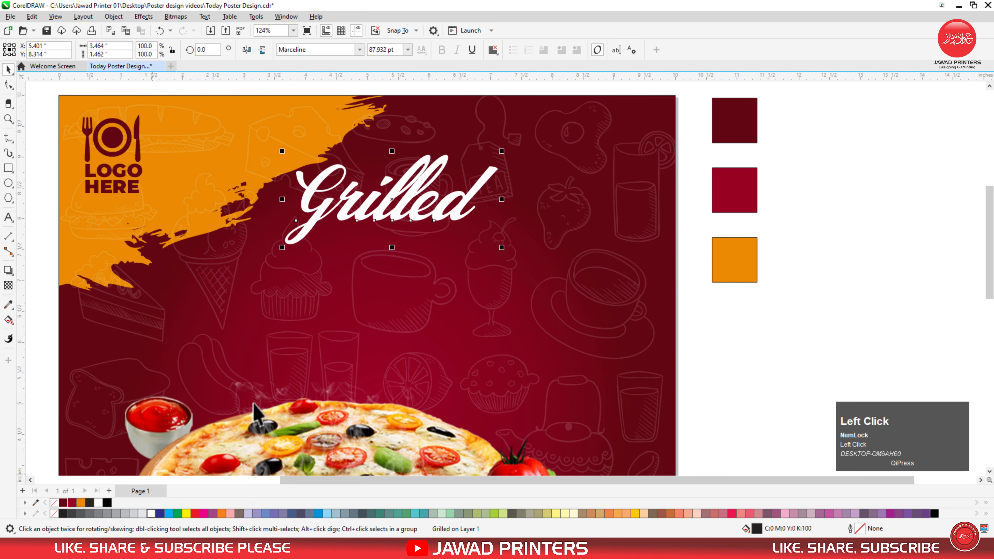
pyautogui.moveTo(504, 250); pyautogui.dragTo(525, 259)
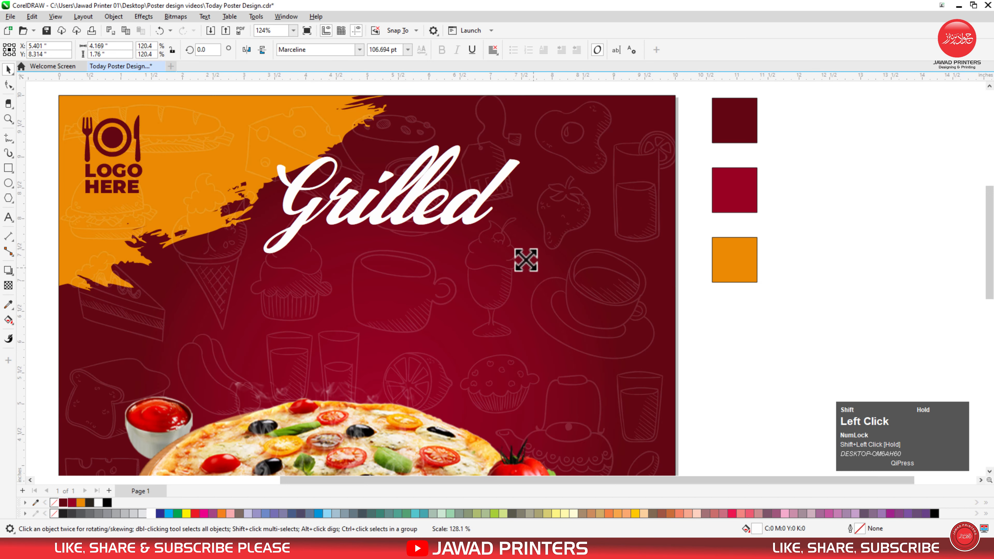
pyautogui.click(7, 221)
pyautogui.click(306, 290)
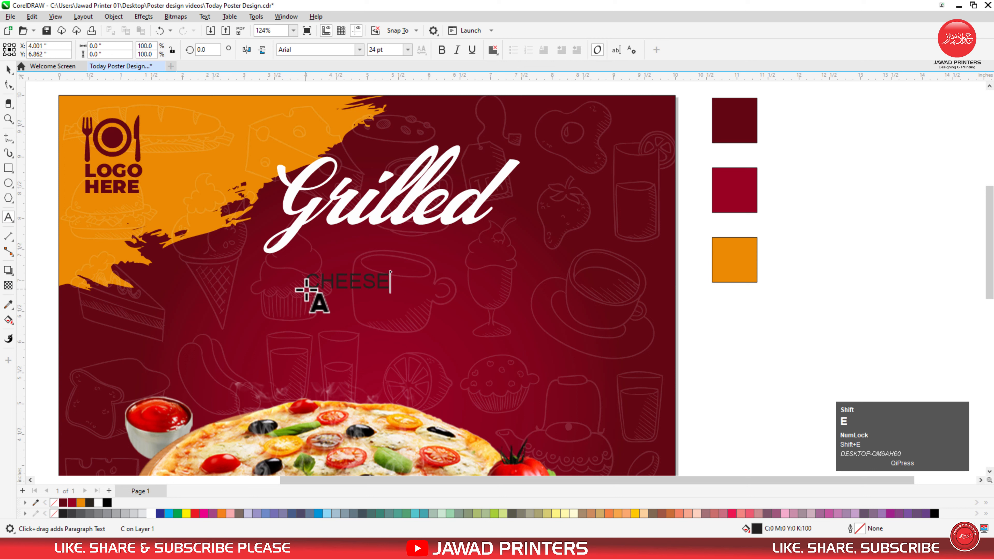
# Step: Set CHEESE in Montserrat Black, enlarge it about threefold, colour it orange and place it under Grilled
pyautogui.hotkey('ctrl', 'space')
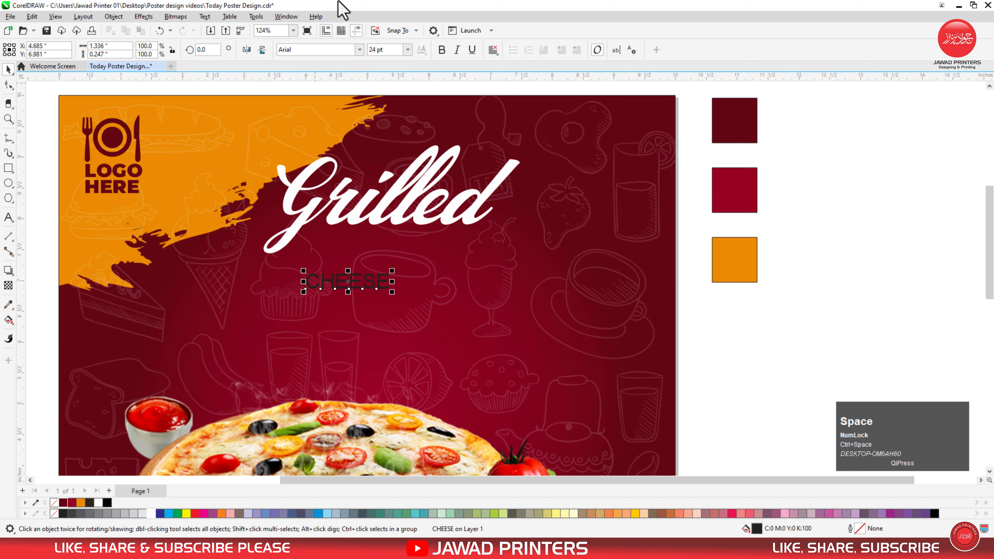
pyautogui.click(359, 50)
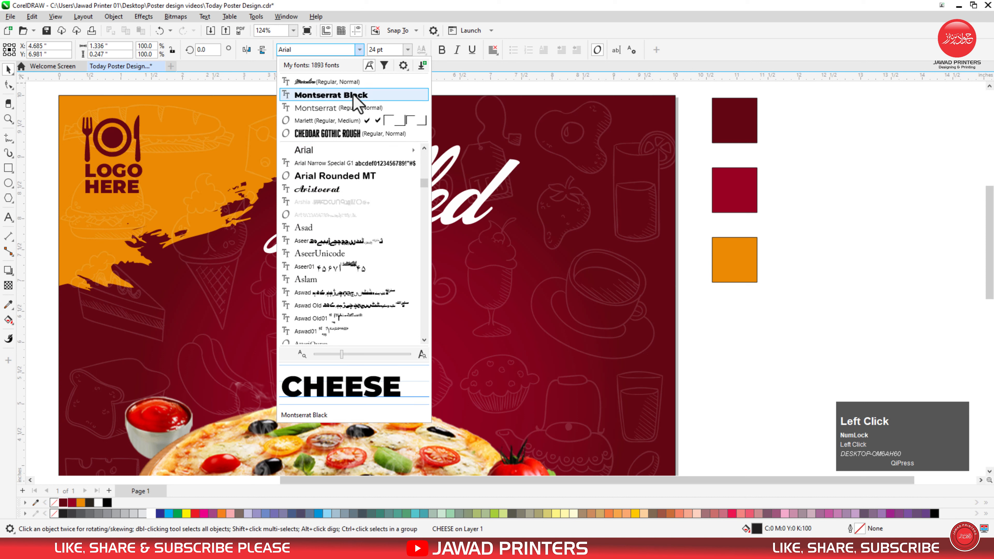
pyautogui.click(358, 97)
pyautogui.moveTo(397, 292); pyautogui.dragTo(487, 347)
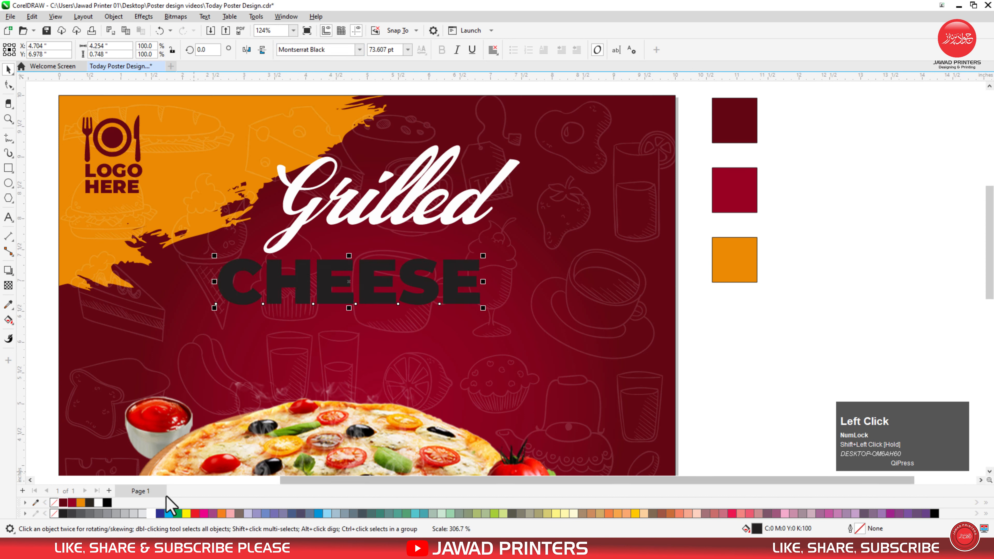
pyautogui.click(80, 503)
pyautogui.moveTo(384, 281); pyautogui.dragTo(417, 254)
pyautogui.click(410, 212)
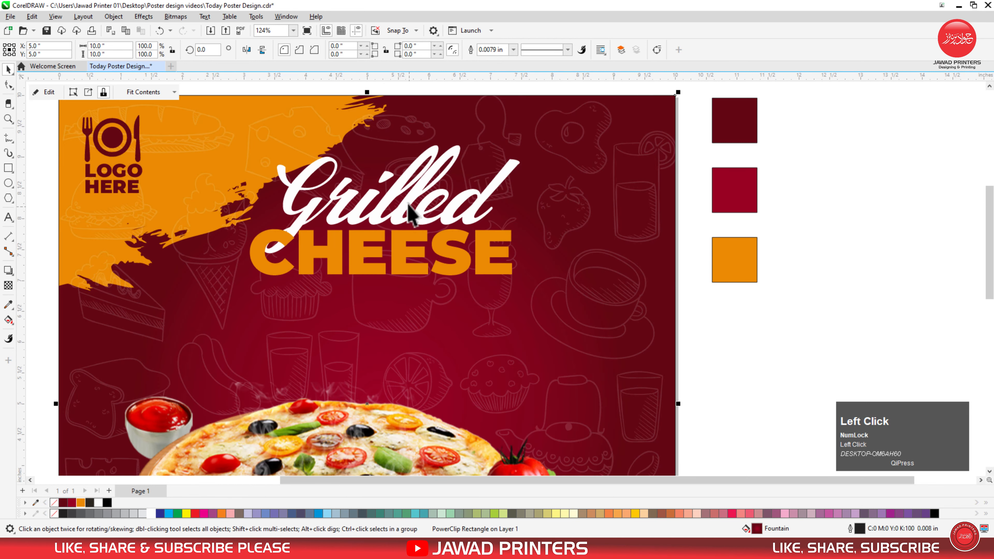
pyautogui.click(415, 207)
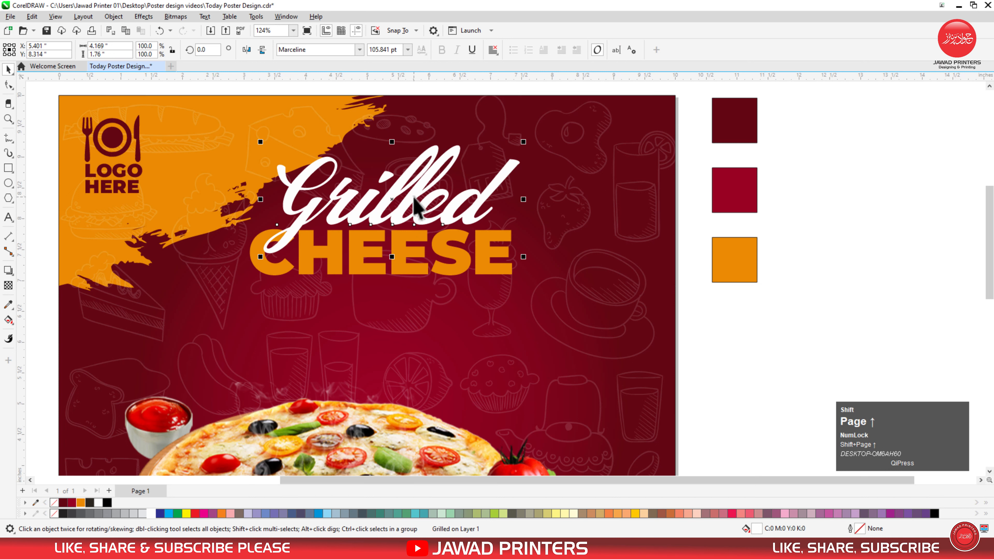
# Step: Shrink Grilled slightly, centre it above CHEESE, and drop a copy of CHEESE below
pyautogui.moveTo(523, 257); pyautogui.dragTo(497, 246)
pyautogui.moveTo(431, 182); pyautogui.dragTo(433, 197)
pyautogui.moveTo(395, 247); pyautogui.dragTo(395, 298)
pyautogui.rightClick(395, 298)
# Step: Change the copied word to PIZZA and enlarge it
pyautogui.doubleClick(394, 289)
pyautogui.hotkey('ctrl', 'a')
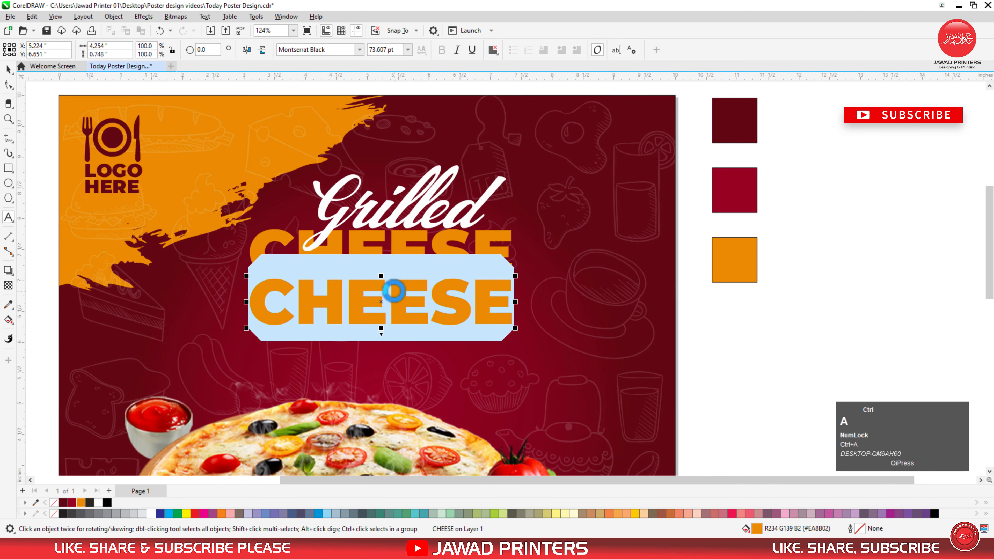
pyautogui.write('PIZZA')
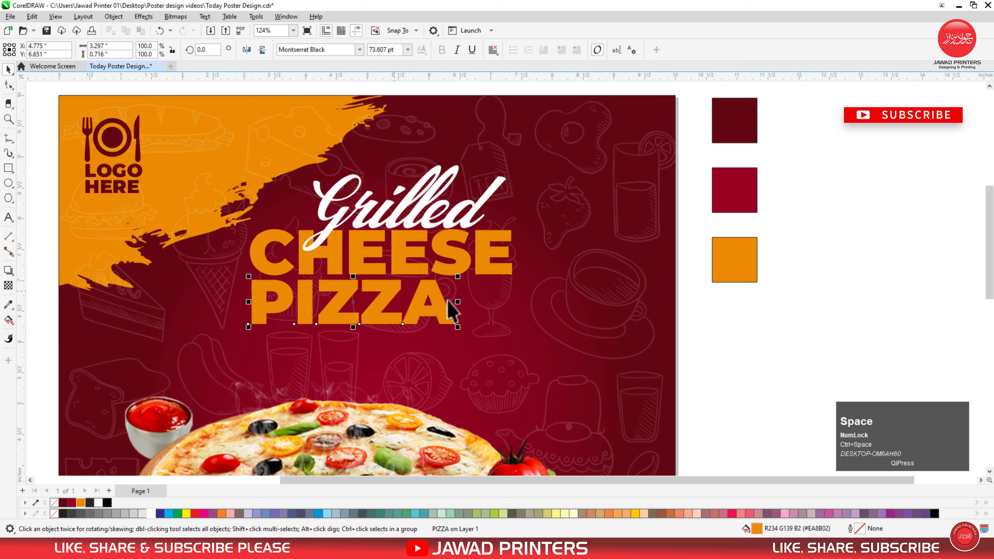
pyautogui.moveTo(459, 332); pyautogui.dragTo(533, 375)
# Step: Narrow PIZZA slightly, add a vertical guide, and centre CHEESE horizontally over PIZZA
pyautogui.click(590, 311)
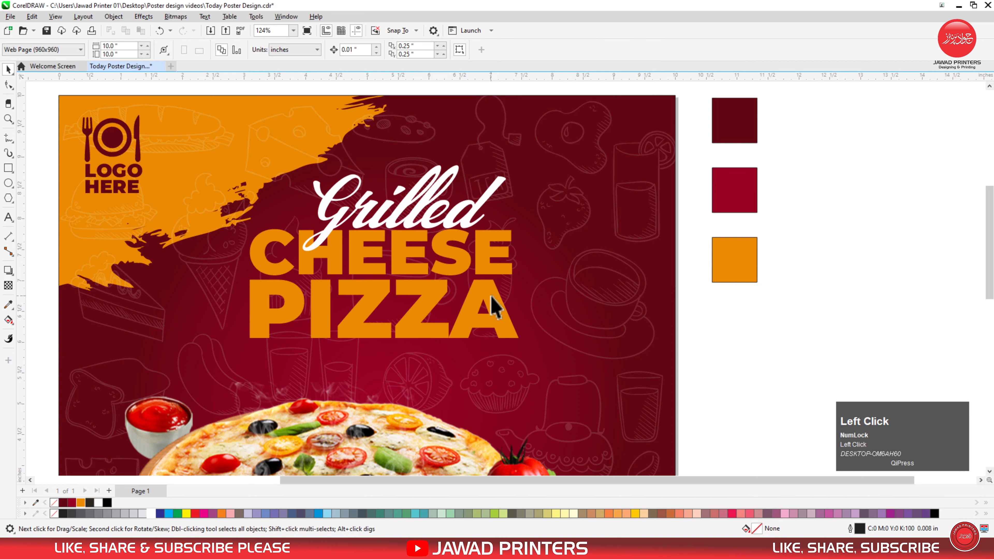
pyautogui.moveTo(523, 309); pyautogui.dragTo(518, 312)
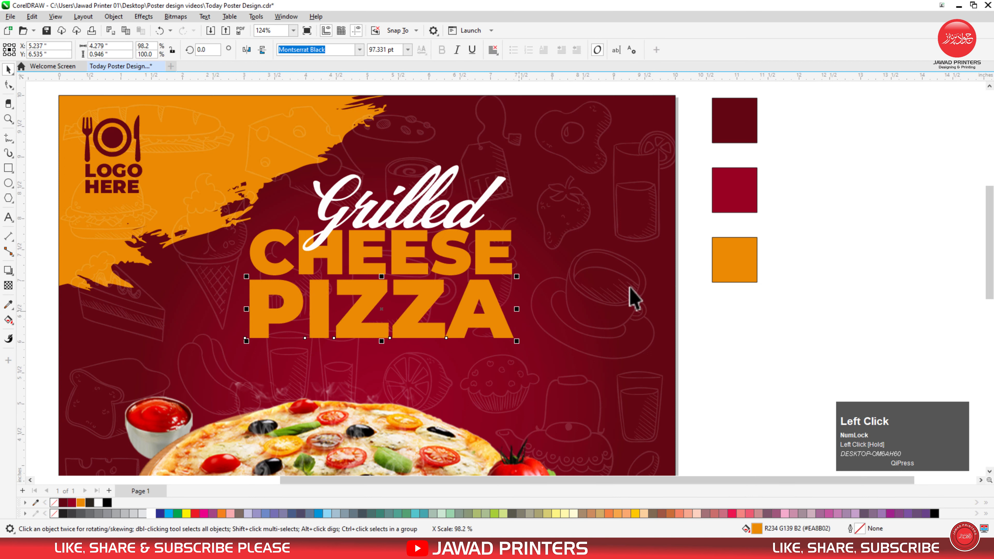
pyautogui.click(775, 274)
pyautogui.click(495, 256)
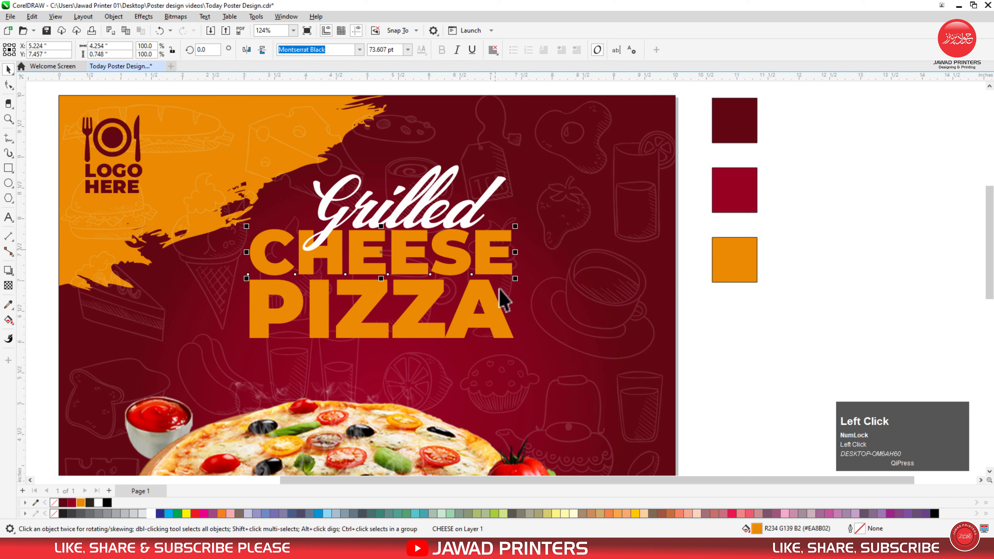
pyautogui.moveTo(21, 137); pyautogui.dragTo(515, 275)
pyautogui.press('Escape')
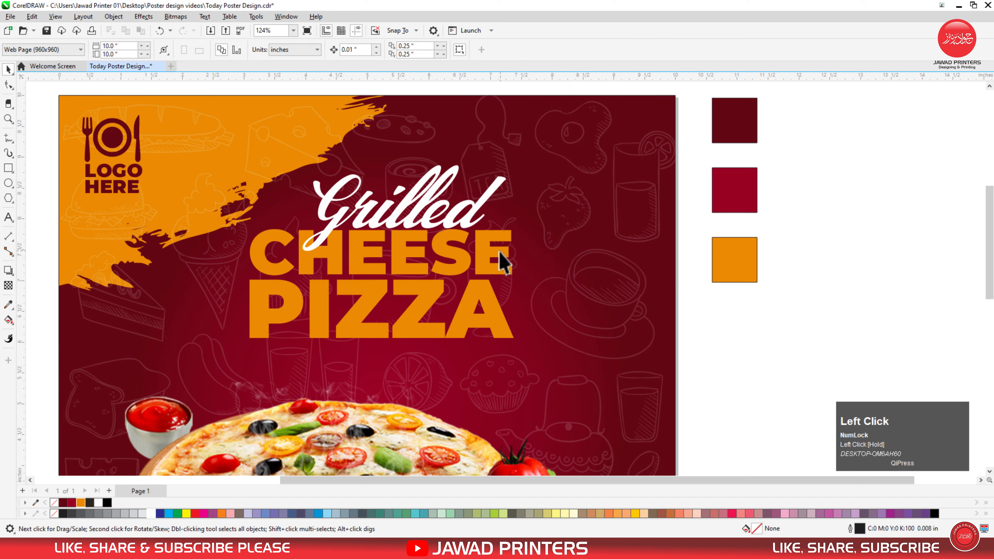
pyautogui.click(503, 262)
pyautogui.keyDown('shift'); pyautogui.click(488, 304); pyautogui.keyUp('shift')
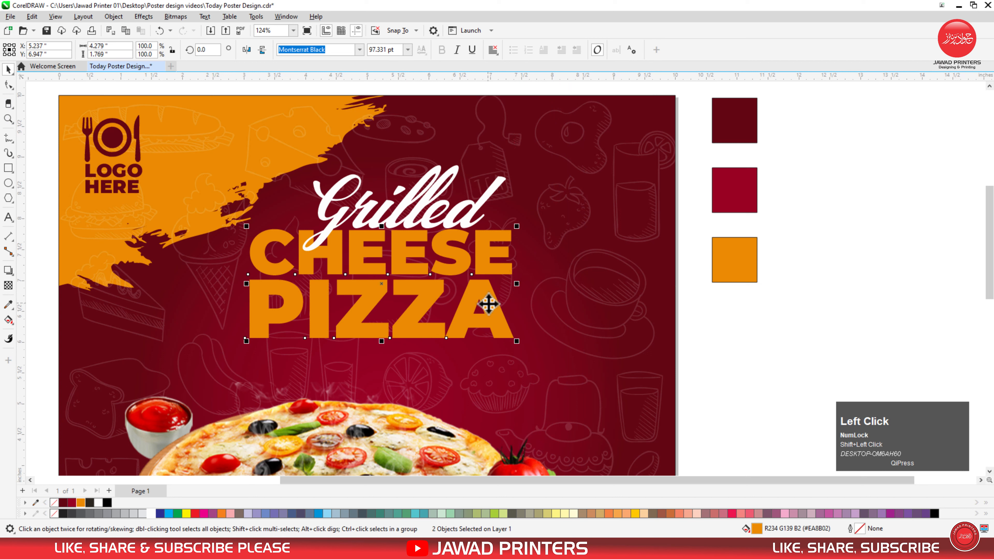
pyautogui.press('c')
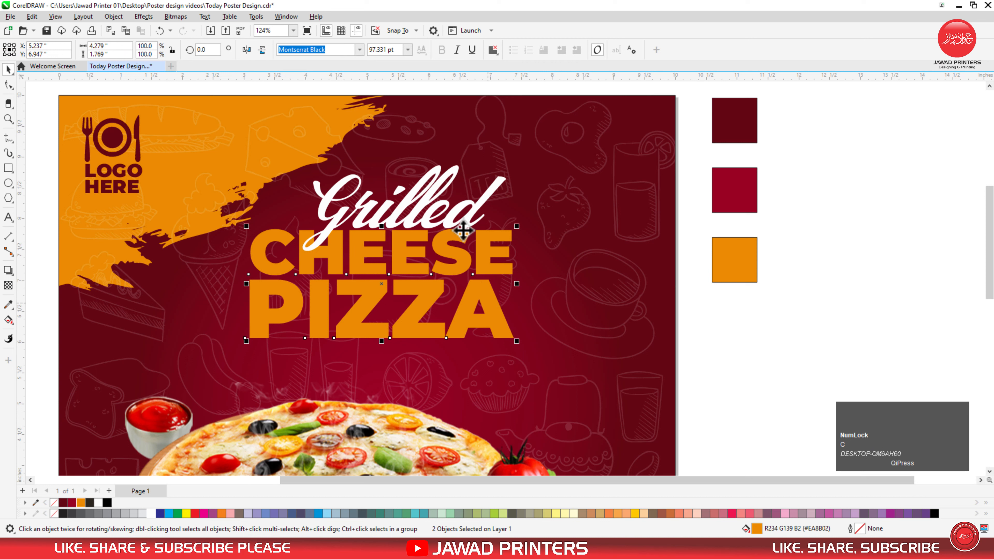
# Step: Tilt the three-word headline about 2.5°, enlarge it roughly 135% and reposition it
pyautogui.keyDown('shift'); pyautogui.click(466, 215); pyautogui.keyUp('shift')
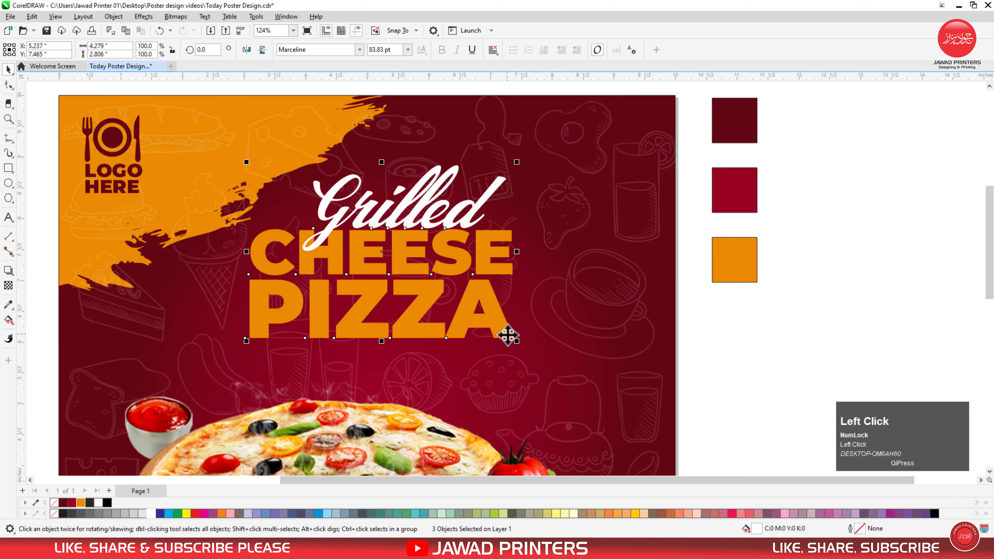
pyautogui.moveTo(521, 347)
pyautogui.mouseDown()
pyautogui.moveTo(526, 334)
pyautogui.moveTo(525, 347)
pyautogui.mouseUp()
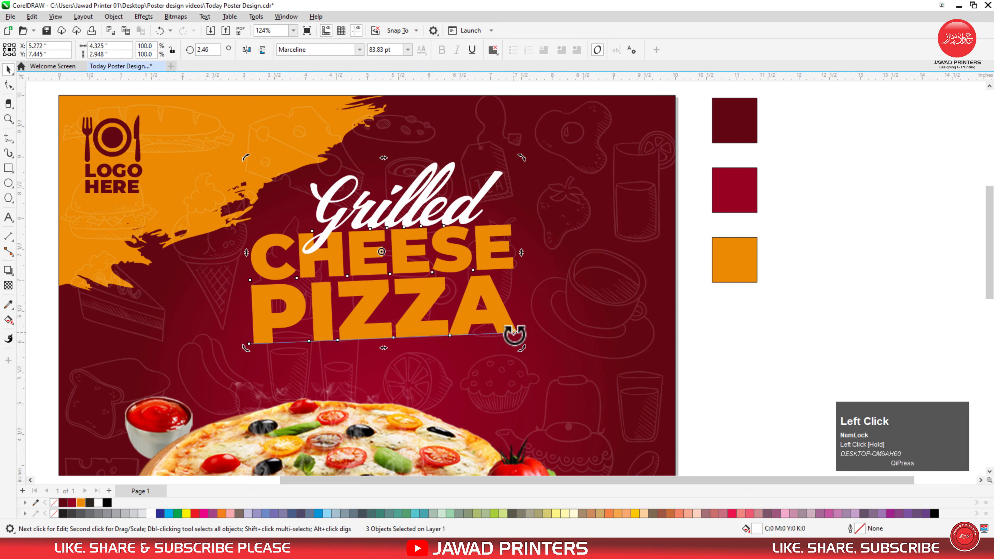
pyautogui.click(516, 335)
pyautogui.moveTo(522, 350); pyautogui.dragTo(571, 386)
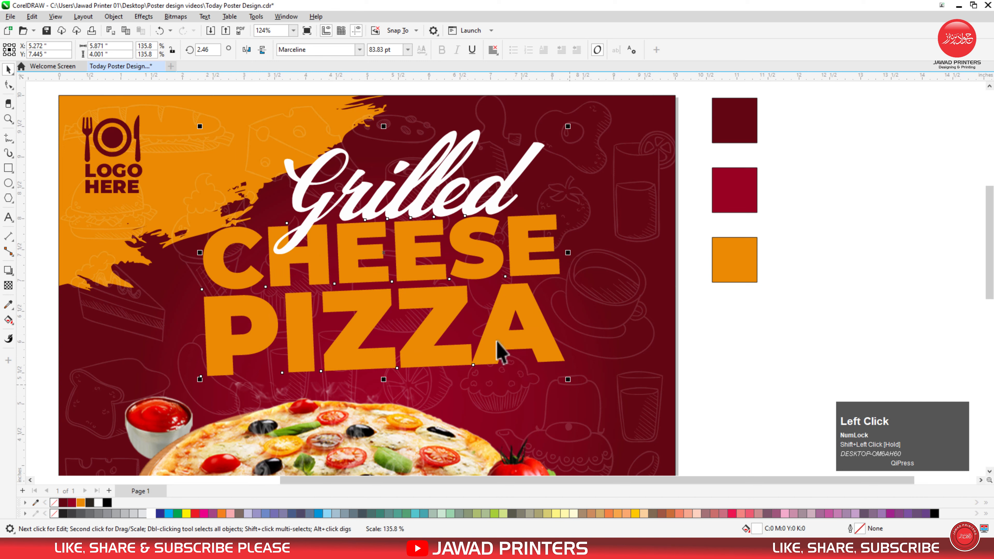
pyautogui.moveTo(446, 314); pyautogui.dragTo(433, 304)
pyautogui.moveTo(556, 370); pyautogui.dragTo(572, 376)
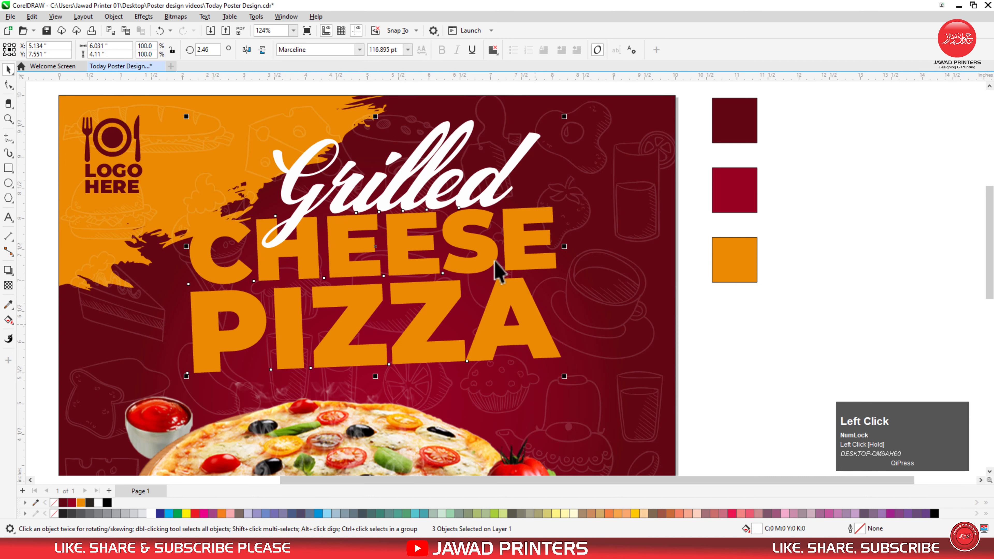
pyautogui.moveTo(488, 247); pyautogui.dragTo(488, 251)
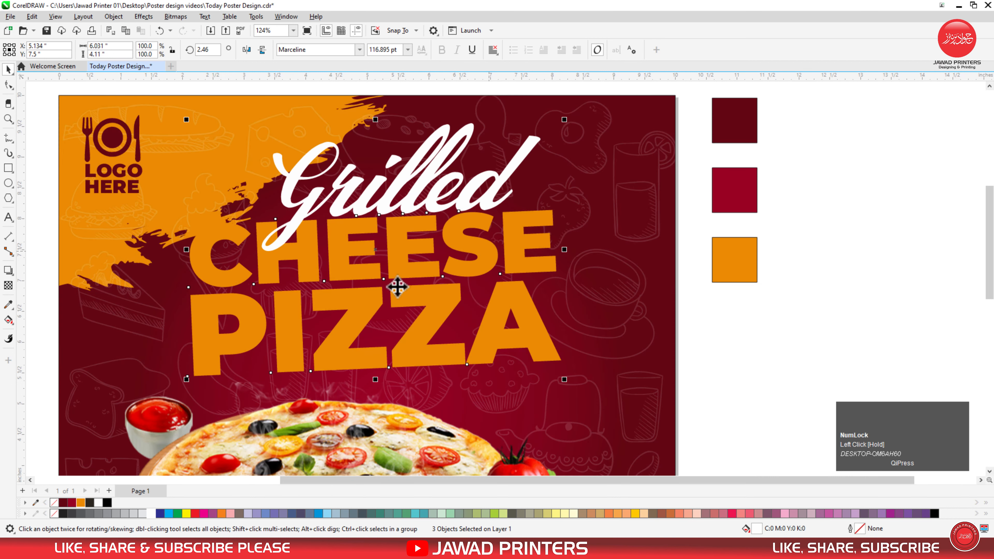
pyautogui.click(386, 177)
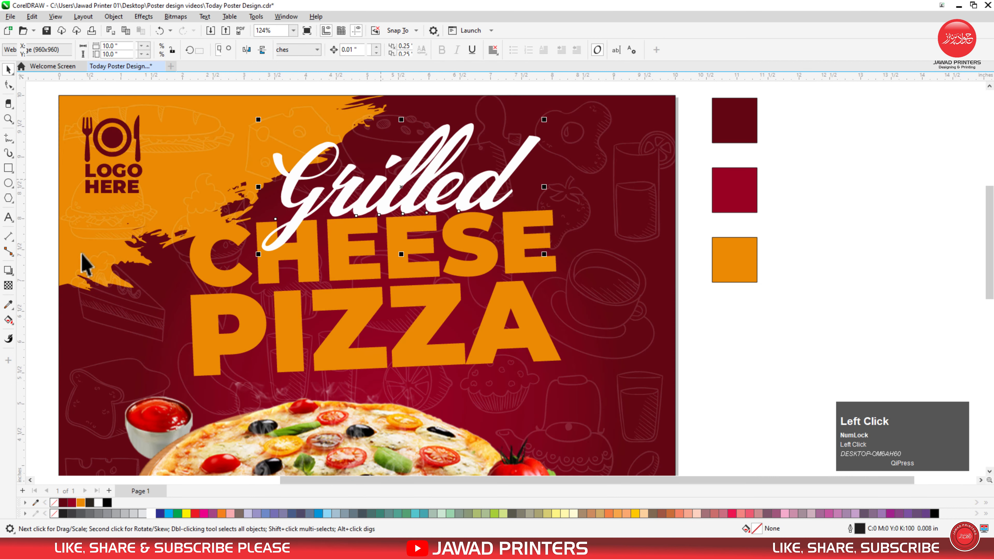
# Step: Give Grilled a drop shadow with opacity 85 and feathering 10
pyautogui.moveTo(402, 187); pyautogui.dragTo(420, 266)
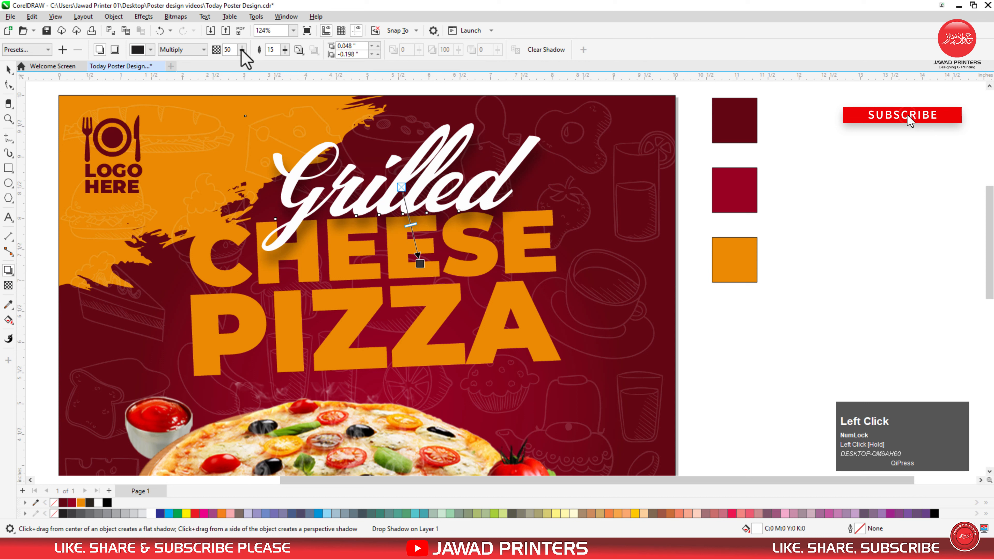
pyautogui.moveTo(236, 49); pyautogui.dragTo(215, 66)
pyautogui.write('85')
pyautogui.press('Return')
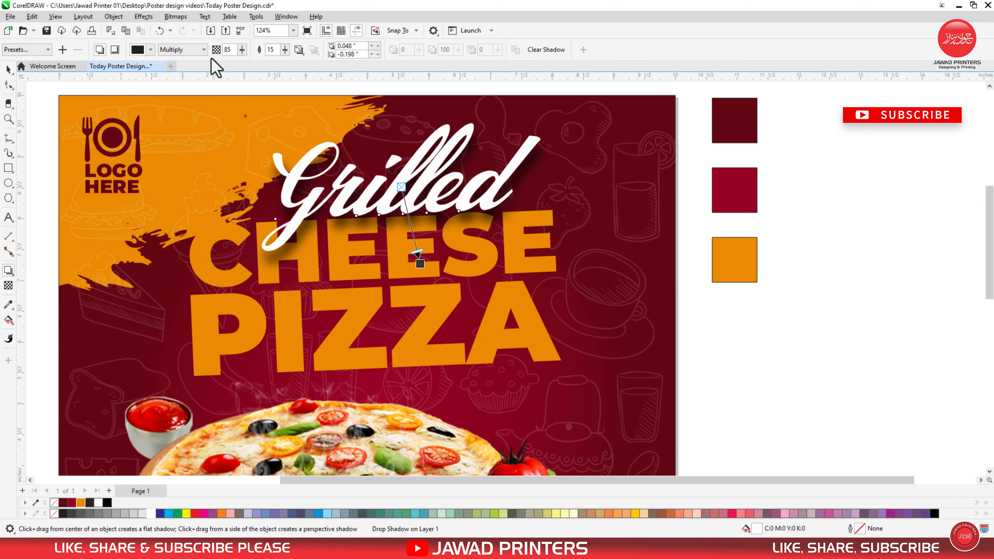
pyautogui.click(272, 51)
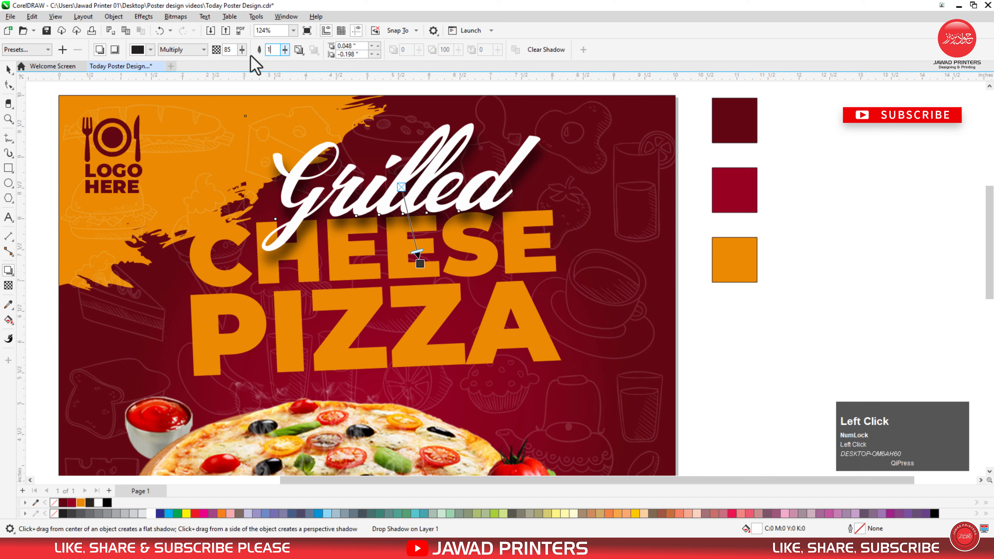
pyautogui.write('0')
pyautogui.press('Return')
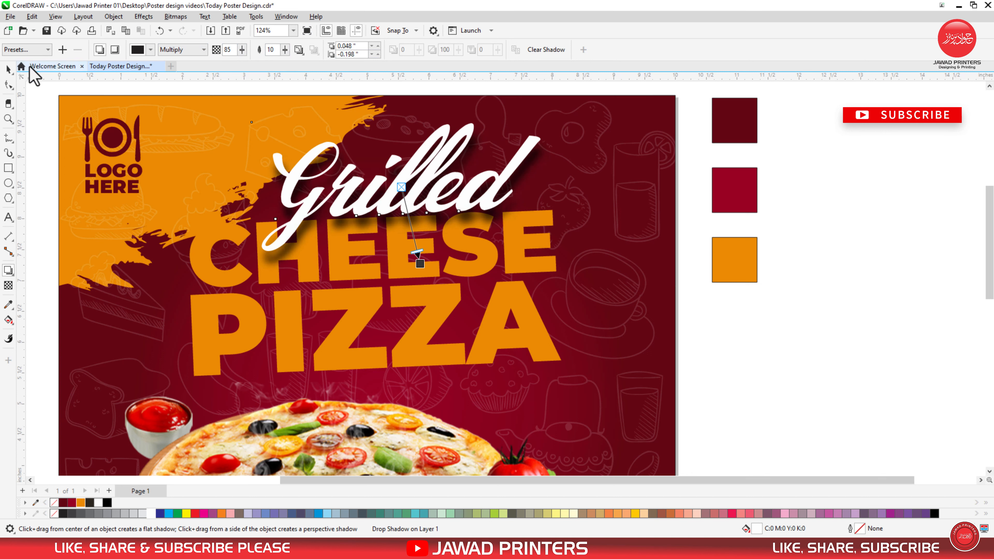
# Step: Add a lower-right drop shadow to CHEESE and PIZZA with feathering 10 and opacity 85
pyautogui.click(8, 70)
pyautogui.click(531, 274)
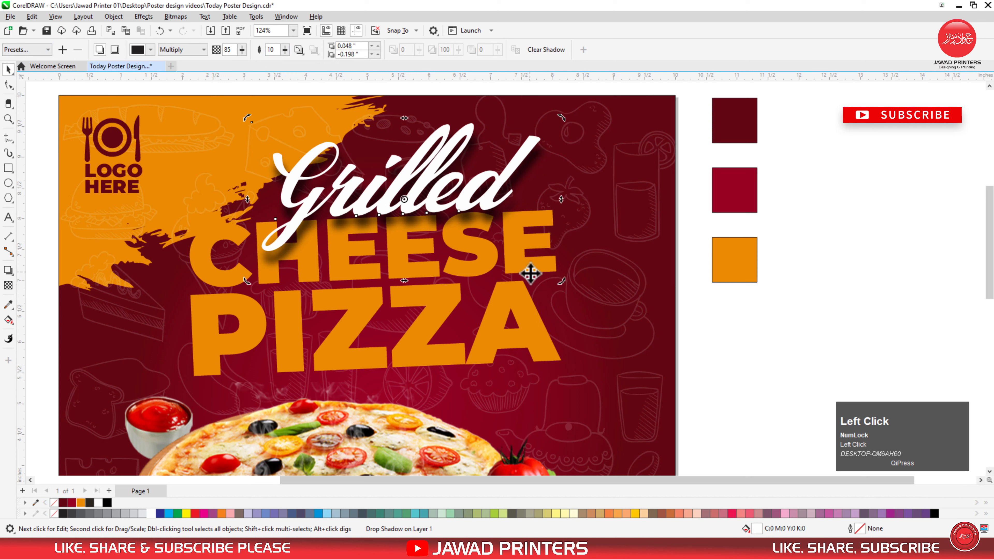
pyautogui.click(531, 275)
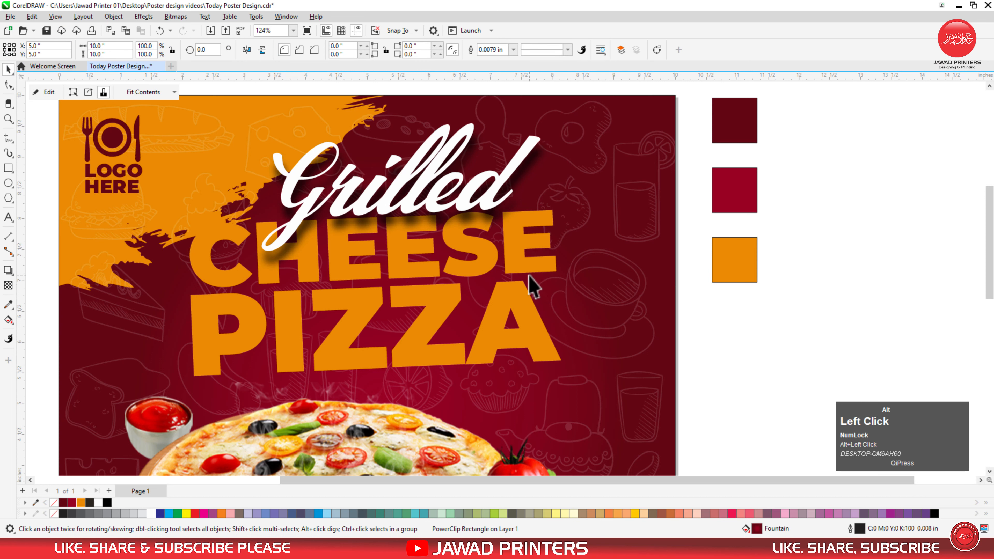
pyautogui.click(200, 266)
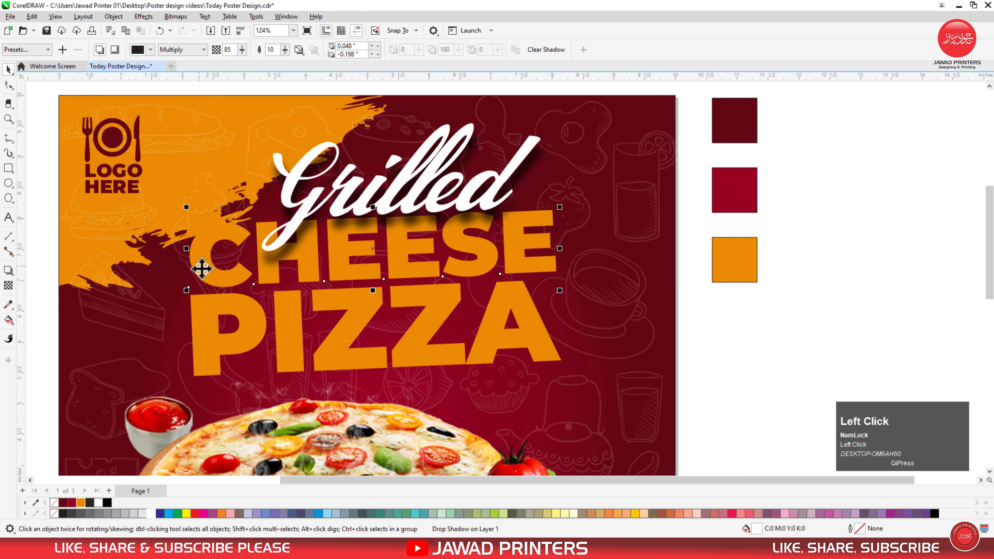
pyautogui.keyDown('shift'); pyautogui.click(211, 333); pyautogui.keyUp('shift')
pyautogui.click(9, 271)
pyautogui.moveTo(376, 293); pyautogui.dragTo(454, 387)
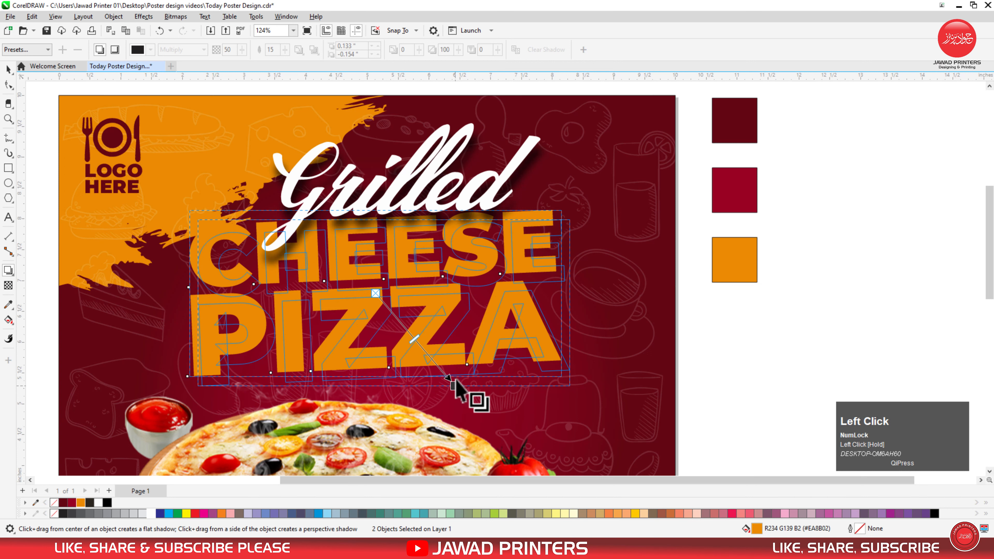
pyautogui.click(273, 49)
pyautogui.write('10')
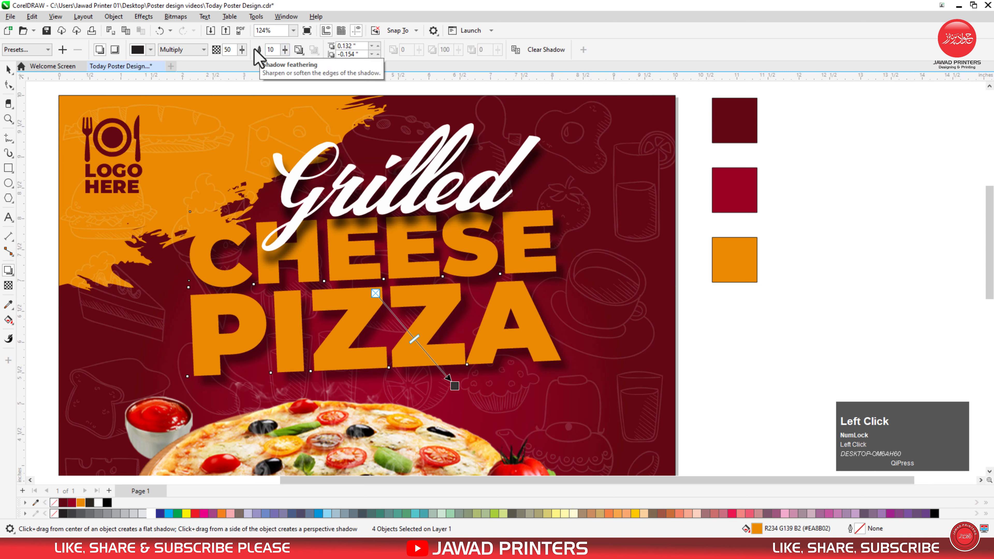
pyautogui.click(229, 50)
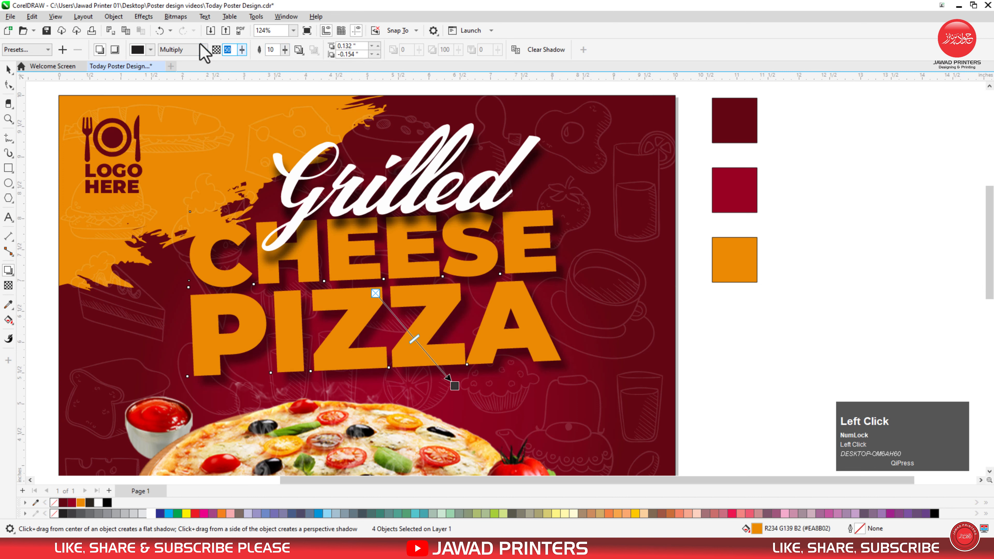
pyautogui.press('Return')
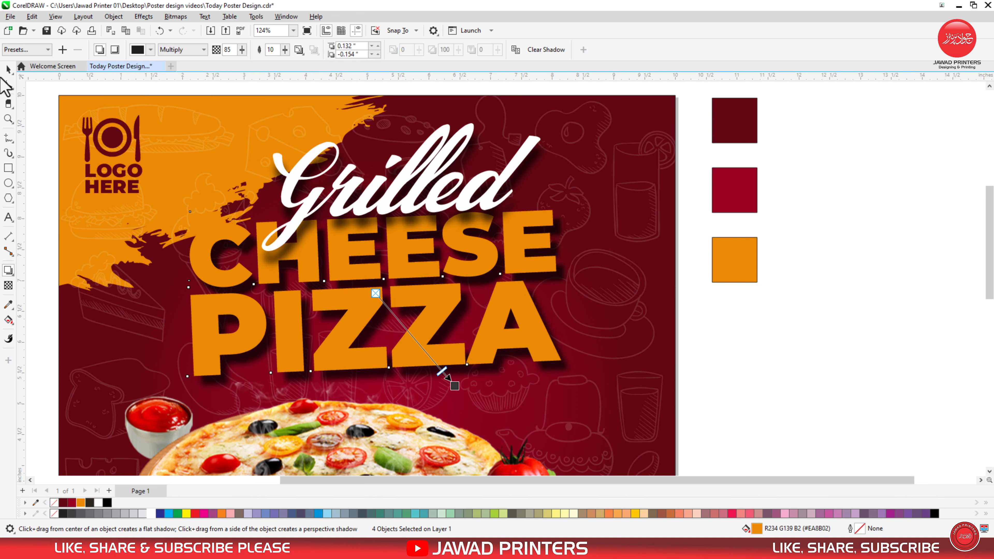
pyautogui.click(12, 71)
# Step: Shrink the Grilled title to about 87.5% and nudge it slightly left and down
pyautogui.press('F2')
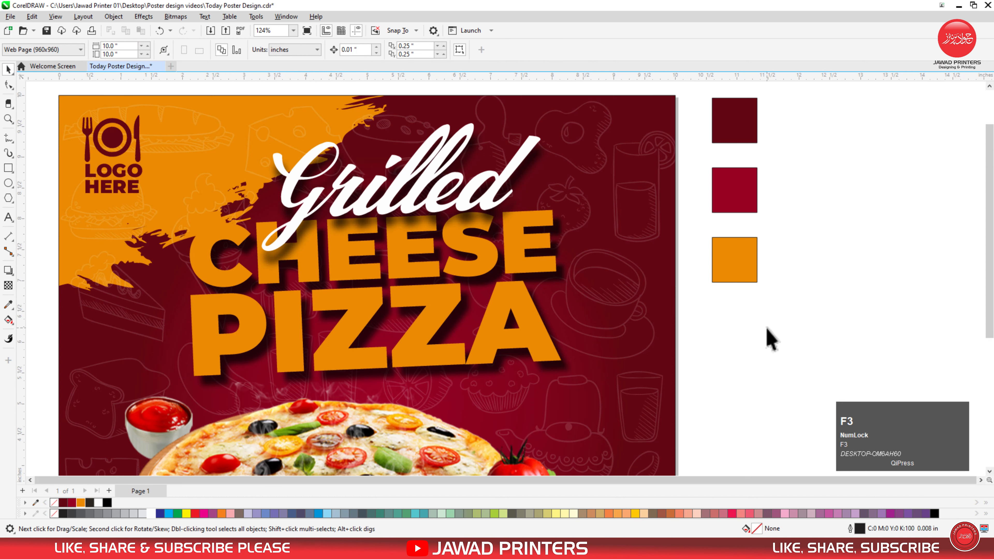
pyautogui.press('F3')
pyautogui.moveTo(817, 170); pyautogui.dragTo(397, 475)
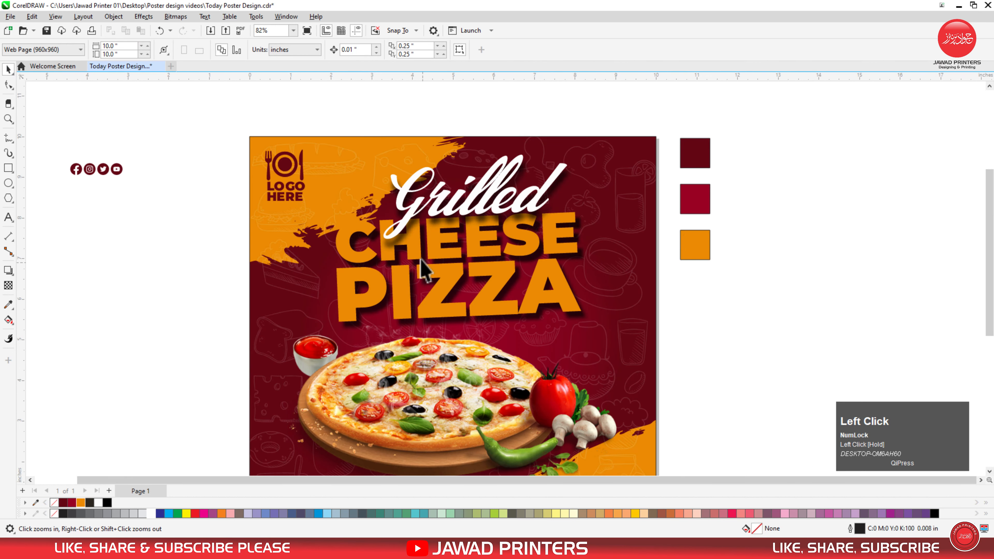
pyautogui.click(421, 205)
pyautogui.press('F2')
pyautogui.moveTo(624, 126); pyautogui.dragTo(302, 286)
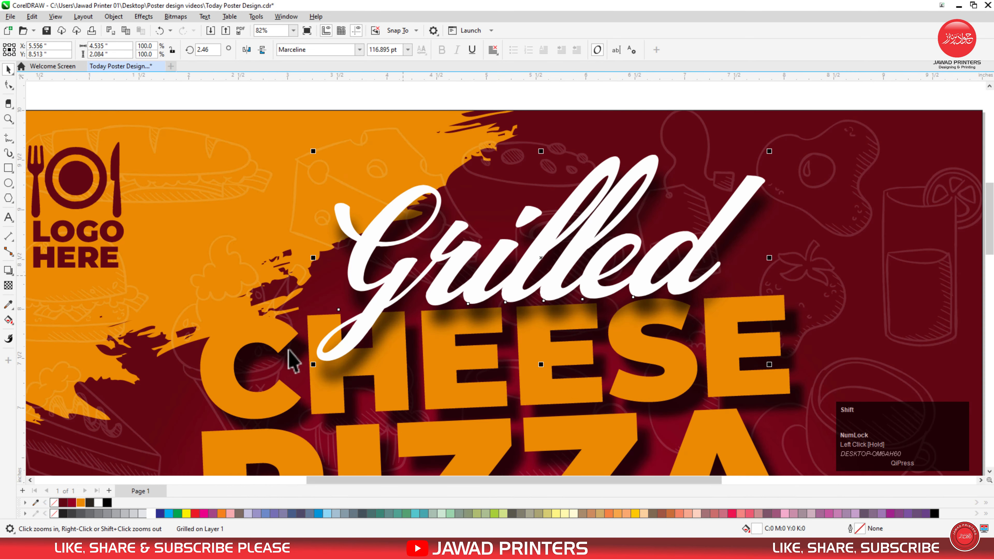
pyautogui.moveTo(311, 367); pyautogui.dragTo(341, 351)
pyautogui.moveTo(453, 257)
pyautogui.mouseDown()
pyautogui.moveTo(451, 273)
pyautogui.moveTo(450, 264)
pyautogui.mouseUp()
pyautogui.press('F3')
# Step: Centre Grilled, CHEESE and PIZZA horizontally on the poster background
pyautogui.click(472, 178)
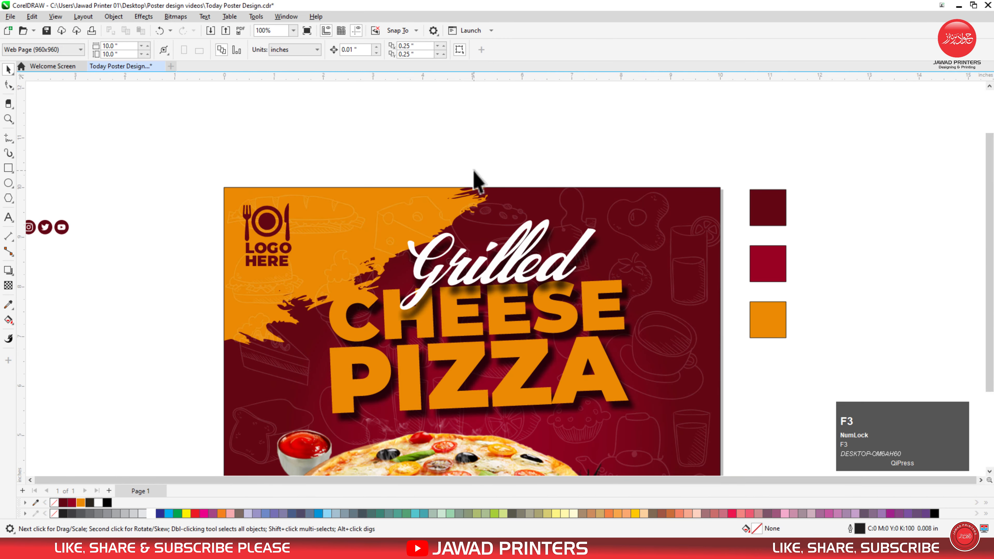
pyautogui.moveTo(449, 263); pyautogui.dragTo(658, 354)
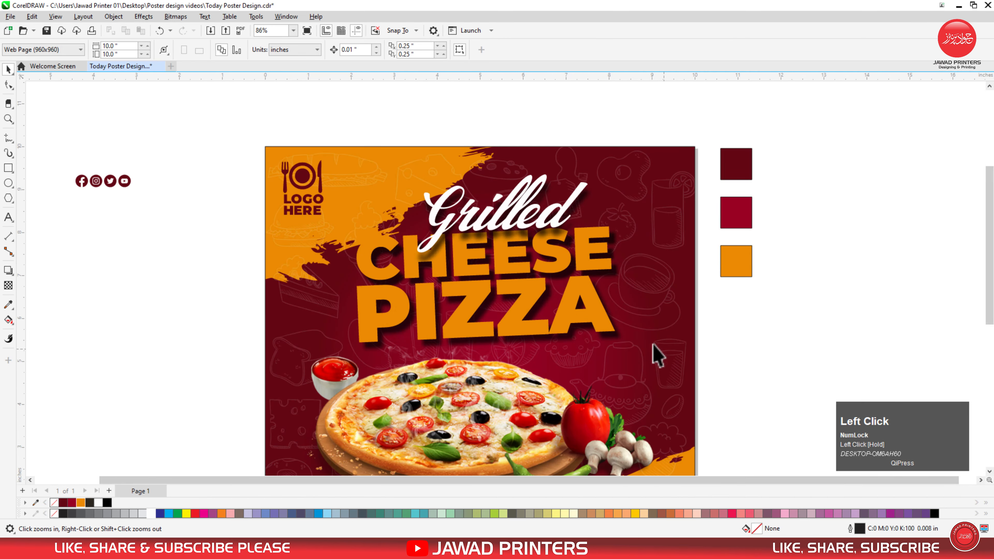
pyautogui.click(523, 218)
pyautogui.keyDown('shift'); pyautogui.click(604, 265); pyautogui.keyUp('shift')
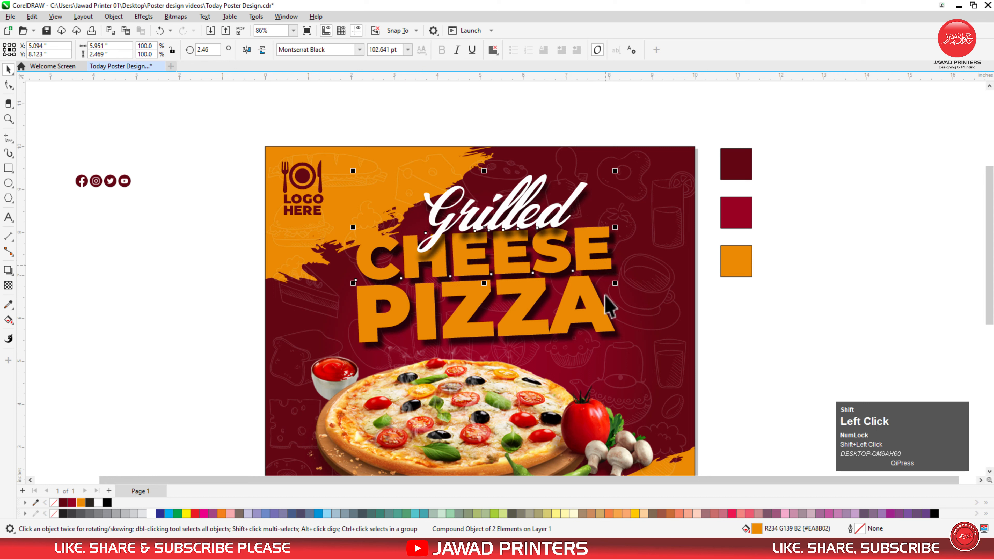
pyautogui.keyDown('shift'); pyautogui.click(605, 319); pyautogui.keyUp('shift')
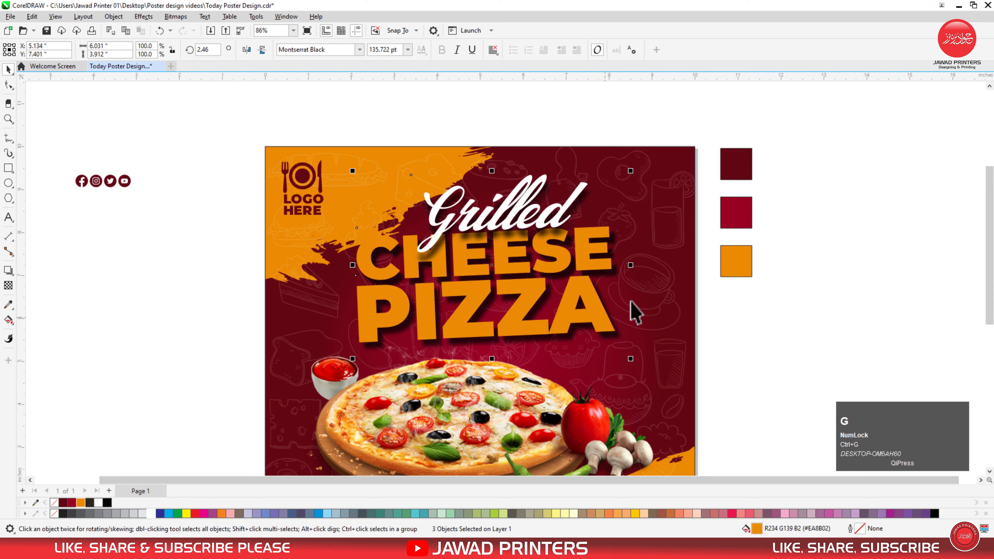
pyautogui.keyDown('shift'); pyautogui.click(650, 293); pyautogui.keyUp('shift')
pyautogui.press('c')
pyautogui.click(757, 285)
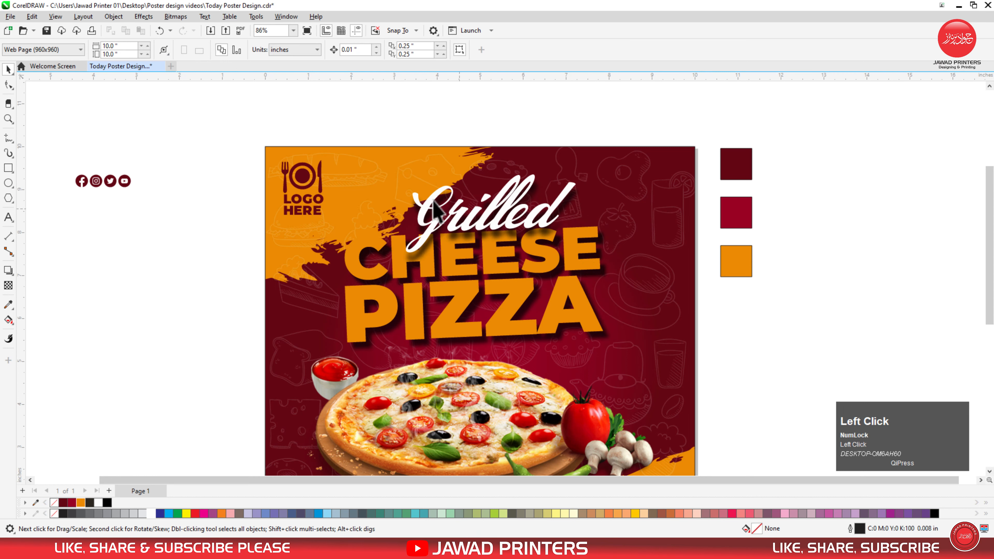
pyautogui.press('F3')
pyautogui.moveTo(160, 151); pyautogui.dragTo(575, 378)
# Step: Draw a polygon left of the poster and reshape it symmetrically by moving its top node
pyautogui.click(9, 198)
pyautogui.moveTo(168, 279); pyautogui.dragTo(231, 350)
pyautogui.hotkey('ctrl', 'space')
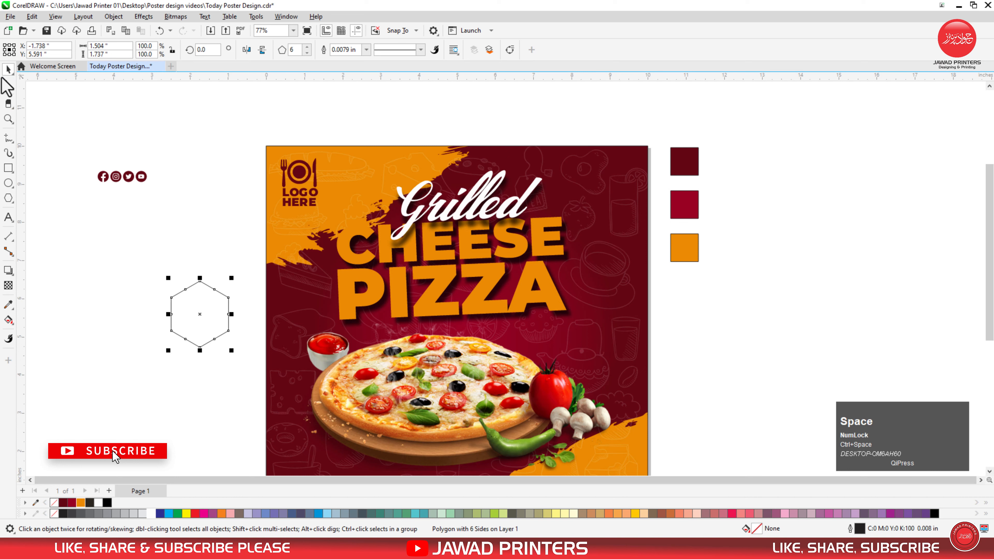
pyautogui.click(8, 82)
pyautogui.press('F2')
pyautogui.moveTo(148, 251); pyautogui.dragTo(324, 387)
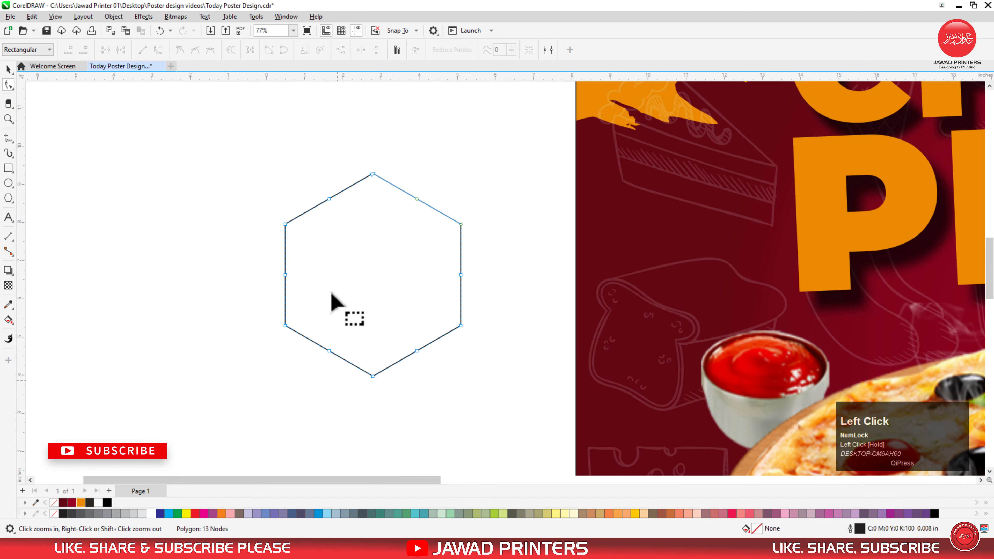
pyautogui.moveTo(371, 174)
pyautogui.mouseDown()
pyautogui.moveTo(369, 191)
pyautogui.moveTo(373, 183)
pyautogui.mouseUp()
pyautogui.press('space')
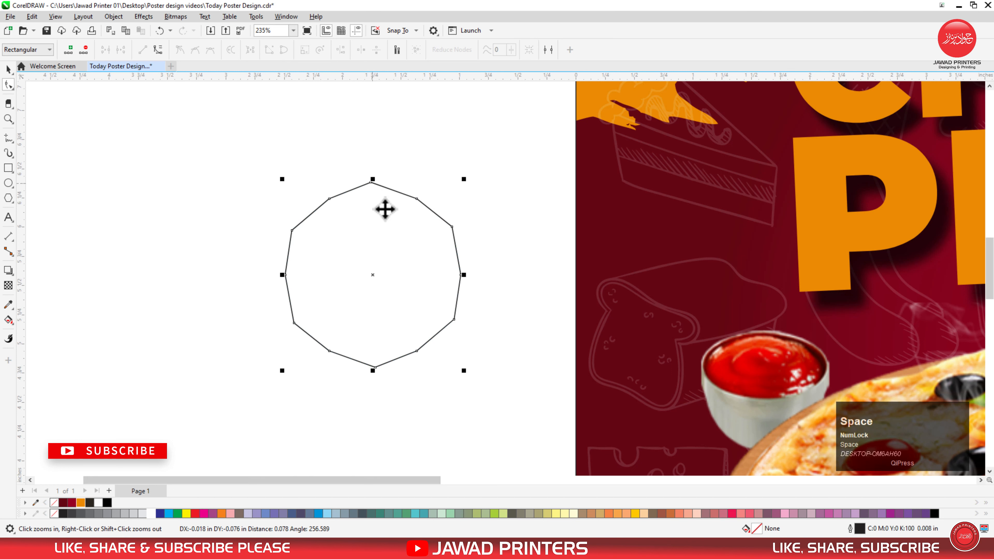
pyautogui.press('F3')
pyautogui.press('F3')
# Step: Move the polygon onto the poster's right side, fill it orange and remove its outline
pyautogui.moveTo(382, 257); pyautogui.dragTo(708, 250)
pyautogui.press('z')
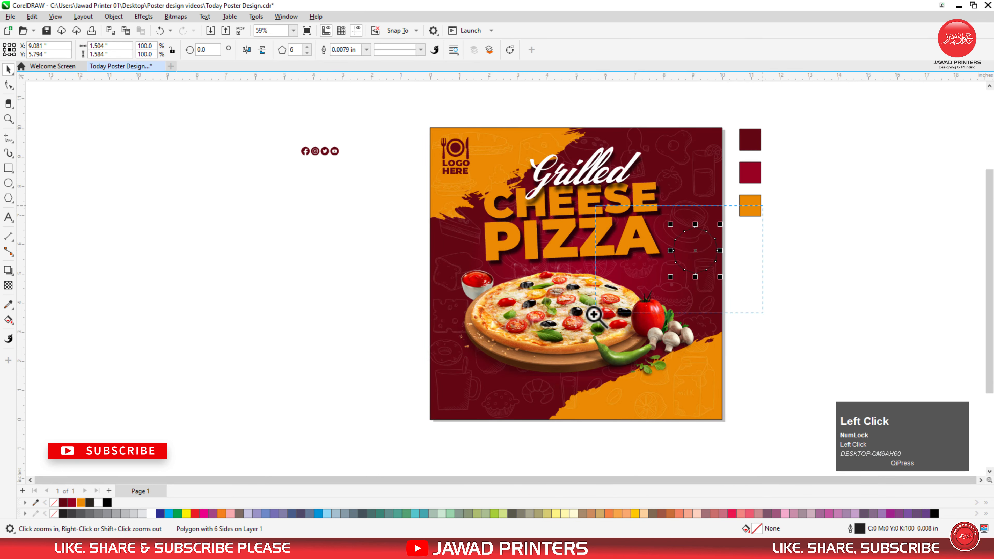
pyautogui.moveTo(595, 313); pyautogui.dragTo(763, 207)
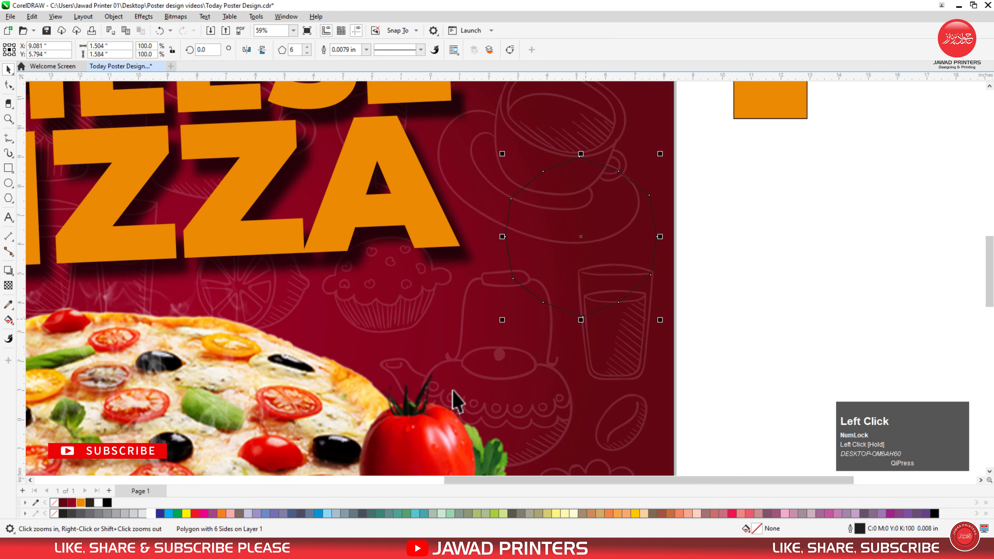
pyautogui.click(82, 504)
pyautogui.moveTo(604, 229); pyautogui.dragTo(594, 234)
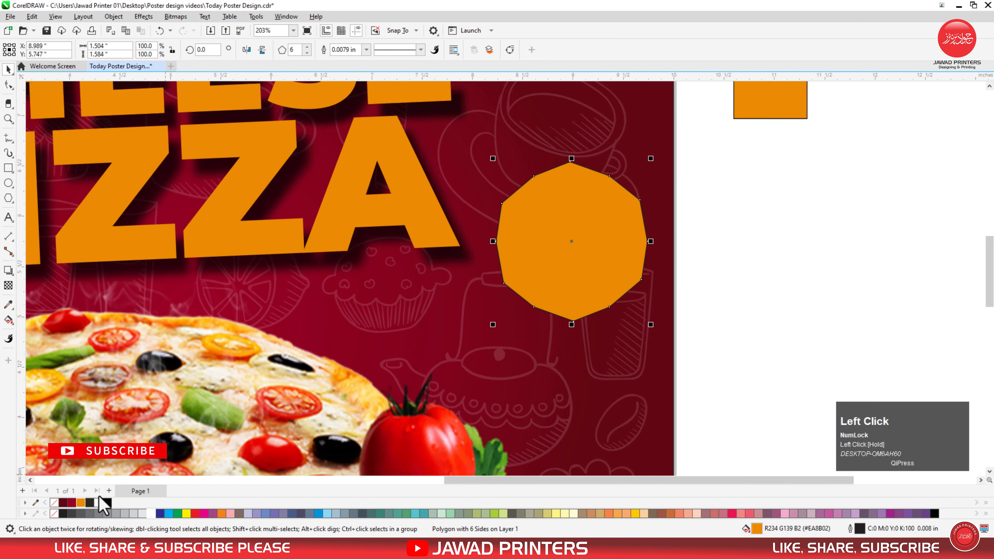
pyautogui.rightClick(54, 503)
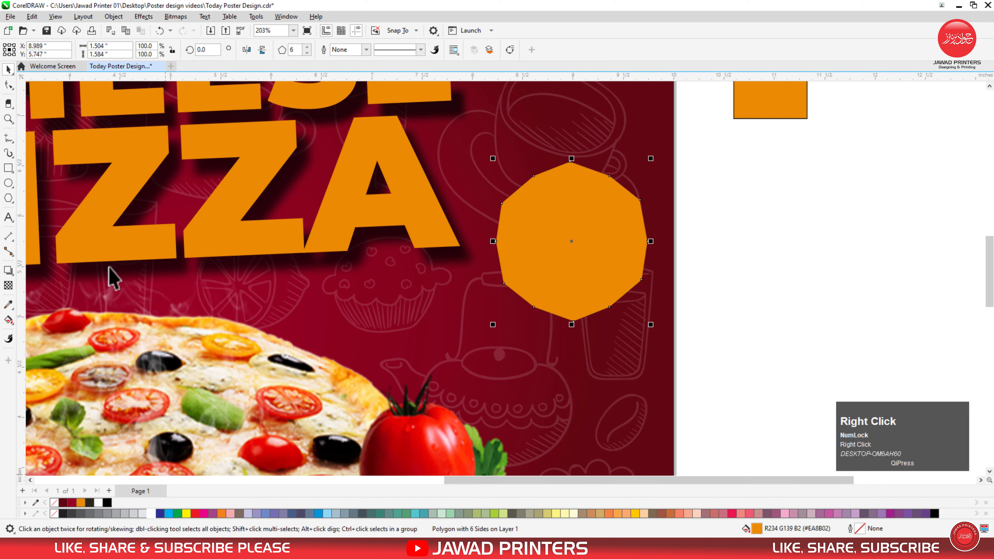
# Step: Give the octagon a drop shadow with opacity 85, feathering 8, pulled close to the shape
pyautogui.click(9, 270)
pyautogui.moveTo(572, 241); pyautogui.dragTo(481, 278)
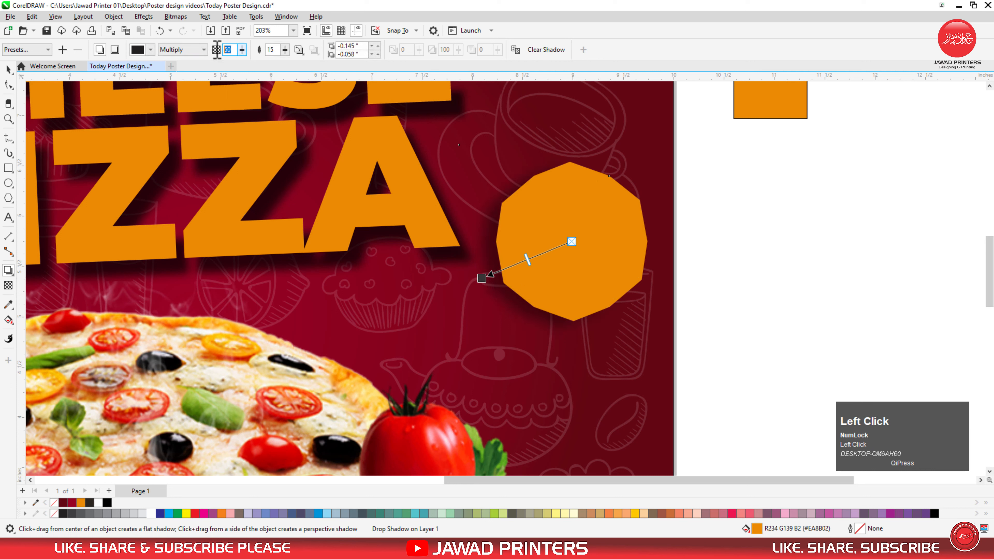
pyautogui.write('8')
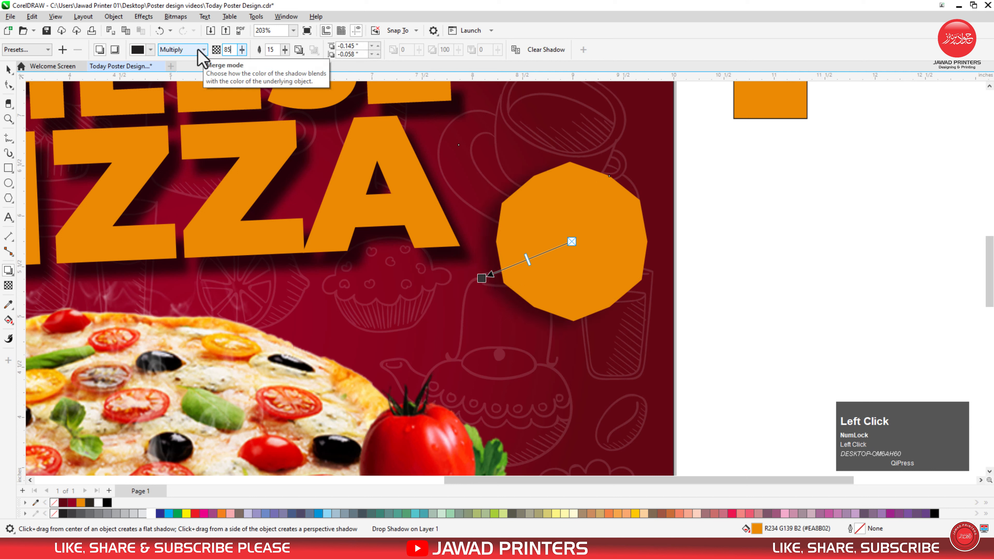
pyautogui.press('Return')
pyautogui.click(268, 53)
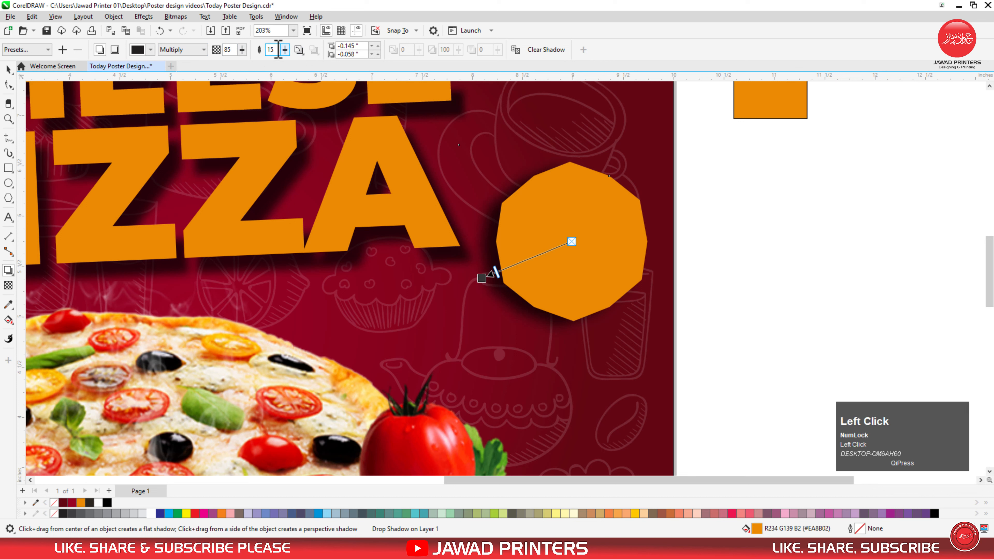
pyautogui.write('8')
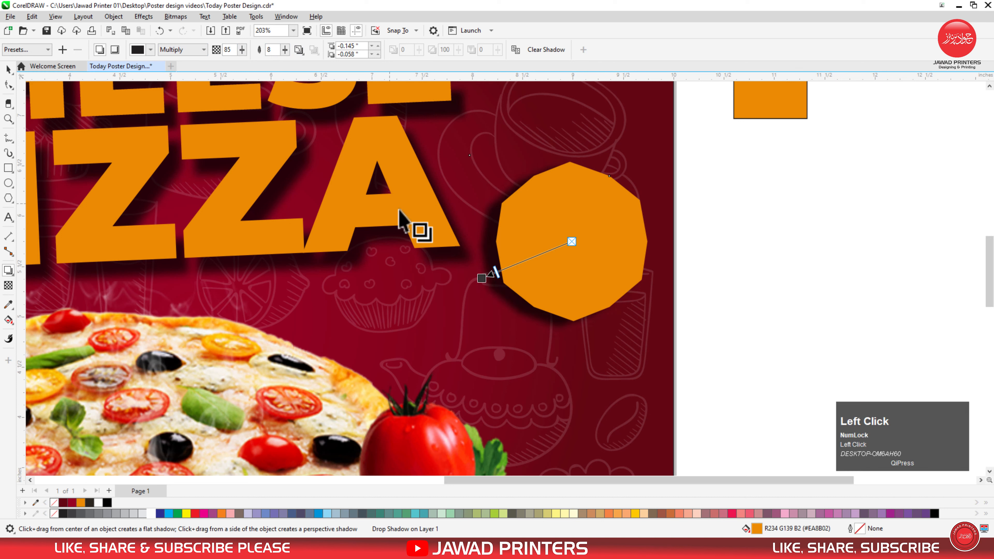
pyautogui.moveTo(485, 280); pyautogui.dragTo(489, 289)
# Step: Type a two-line '20% OFF' text object beside the page
pyautogui.click(8, 70)
pyautogui.click(8, 217)
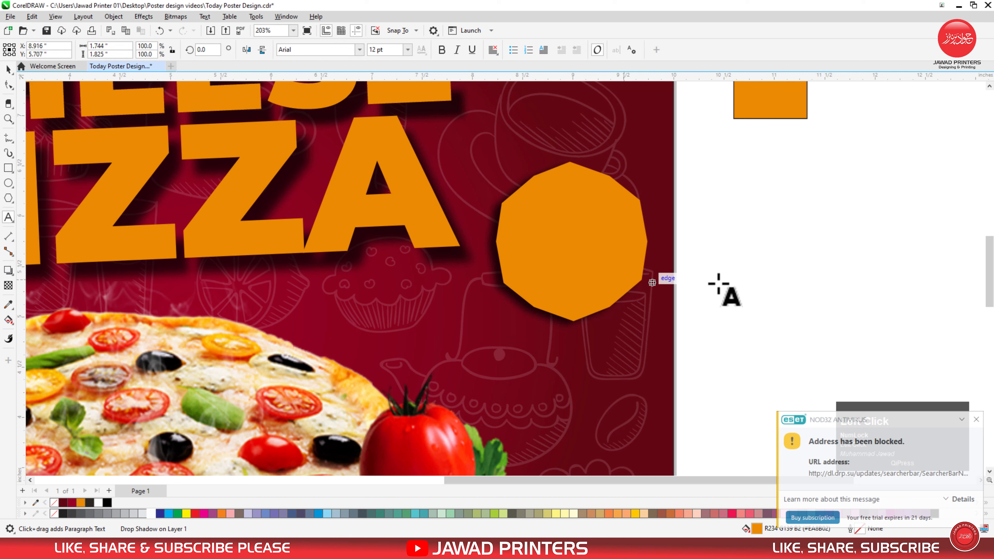
pyautogui.click(794, 269)
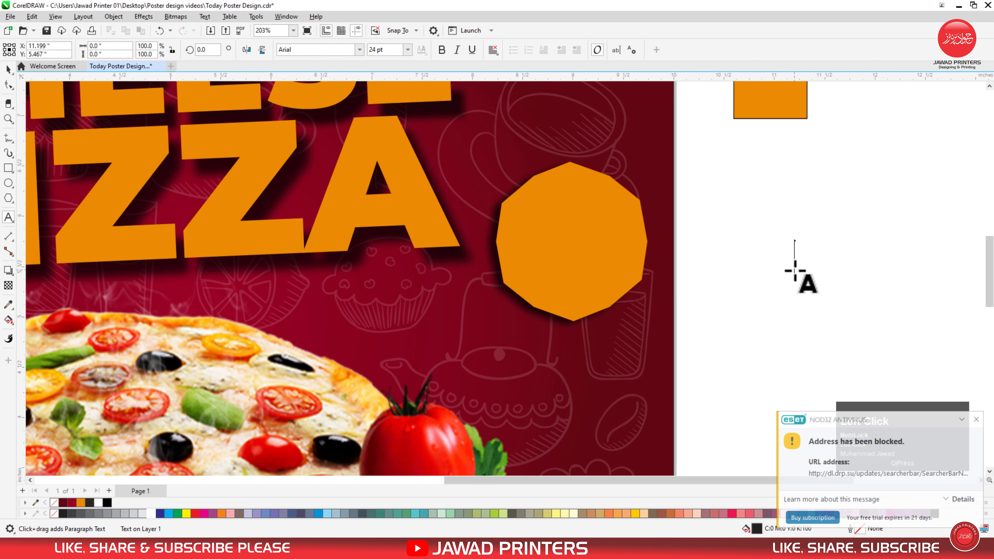
pyautogui.write('20')
pyautogui.press('shift')
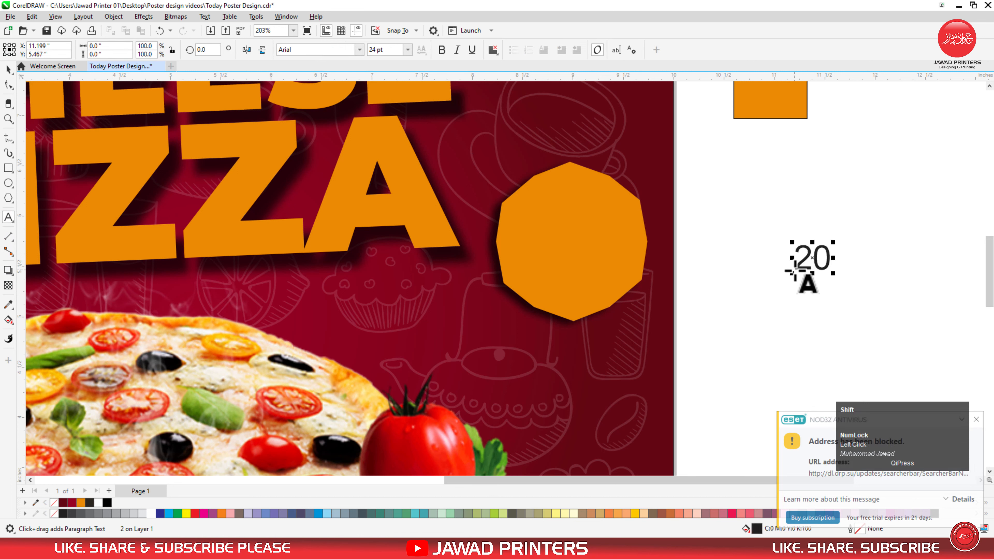
pyautogui.write('%')
pyautogui.press('Return')
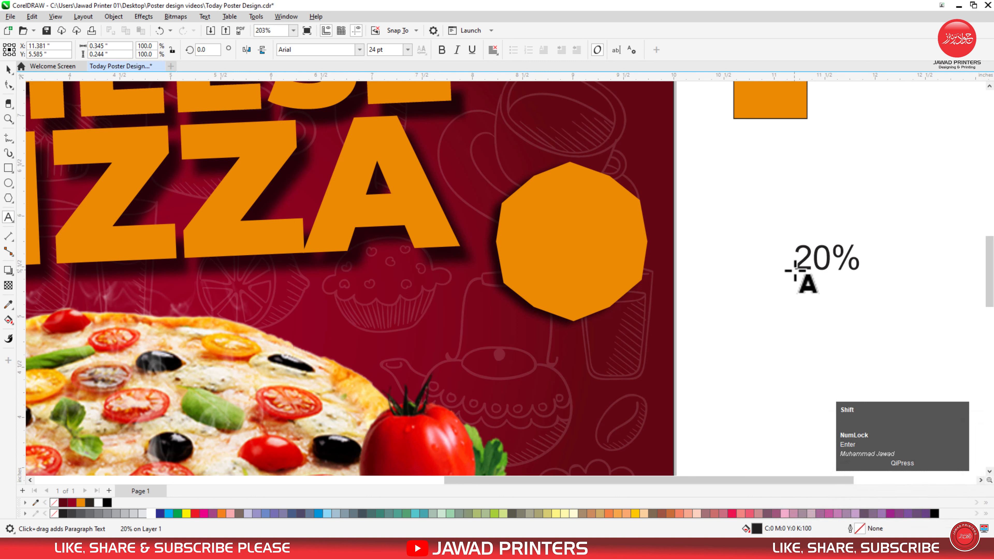
pyautogui.hotkey('ctrl', 'space')
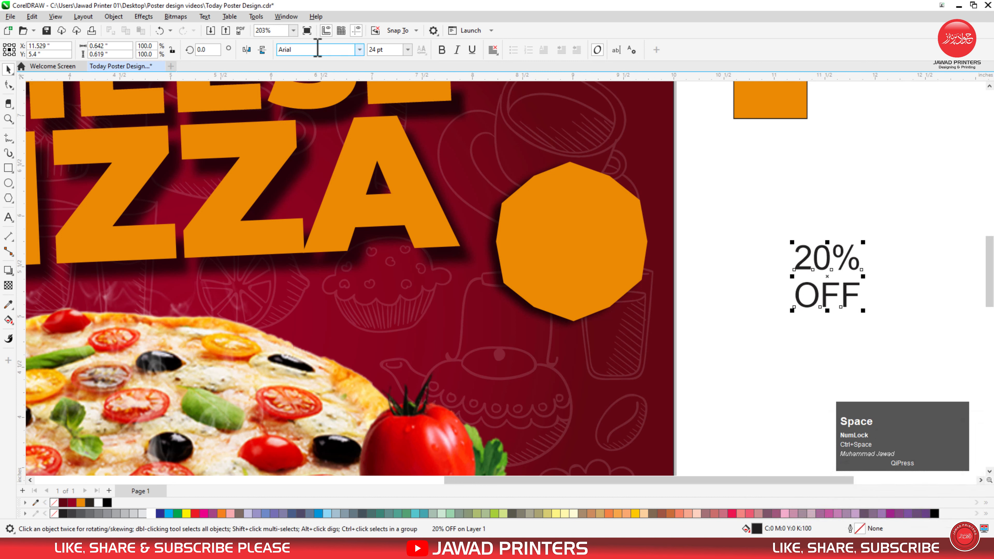
# Step: Set the 20% OFF text in Montserrat Black and centre it on the orange octagon
pyautogui.click(358, 49)
pyautogui.click(342, 84)
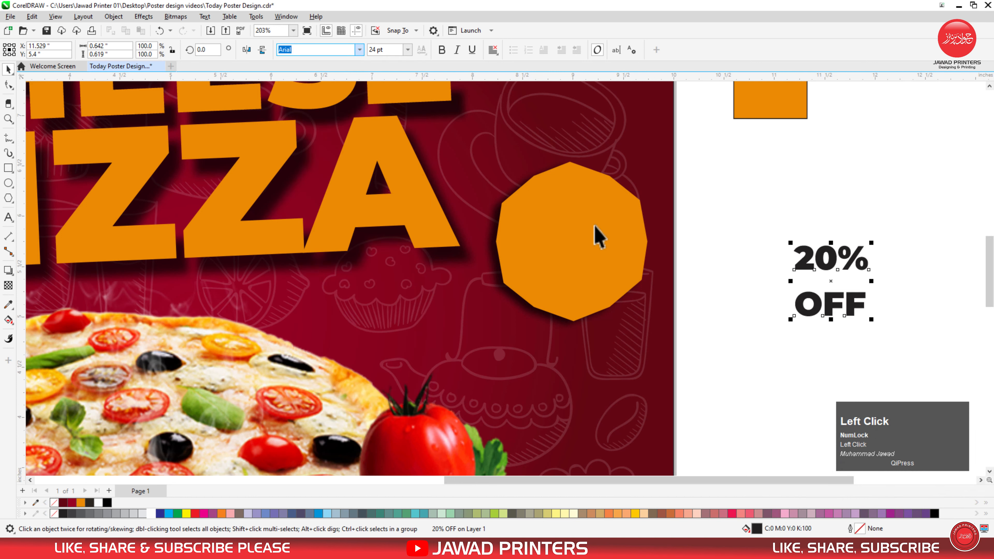
pyautogui.keyDown('shift'); pyautogui.click(606, 255); pyautogui.keyUp('shift')
pyautogui.press('c')
pyautogui.press('e')
pyautogui.click(729, 270)
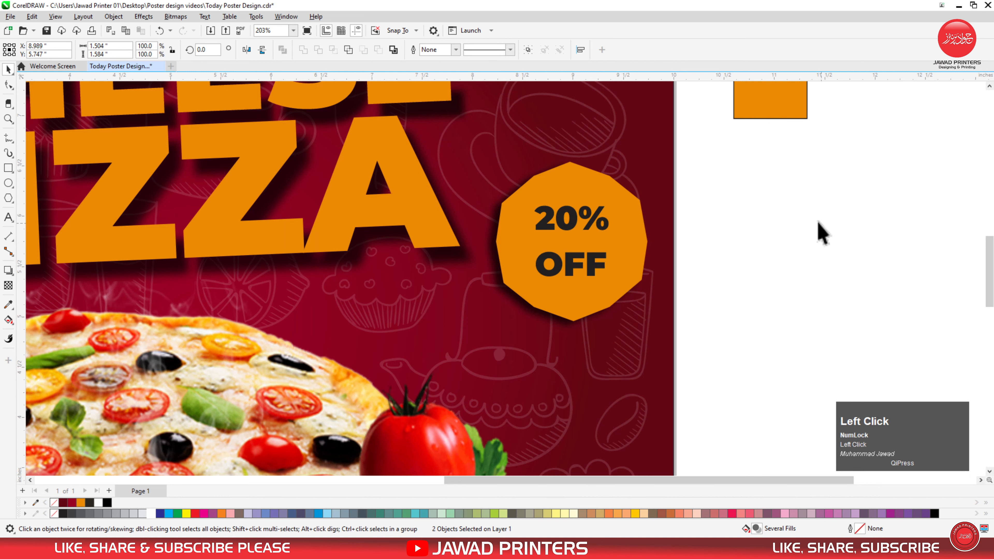
pyautogui.press('F3')
pyautogui.press('F2')
pyautogui.moveTo(769, 162); pyautogui.dragTo(373, 395)
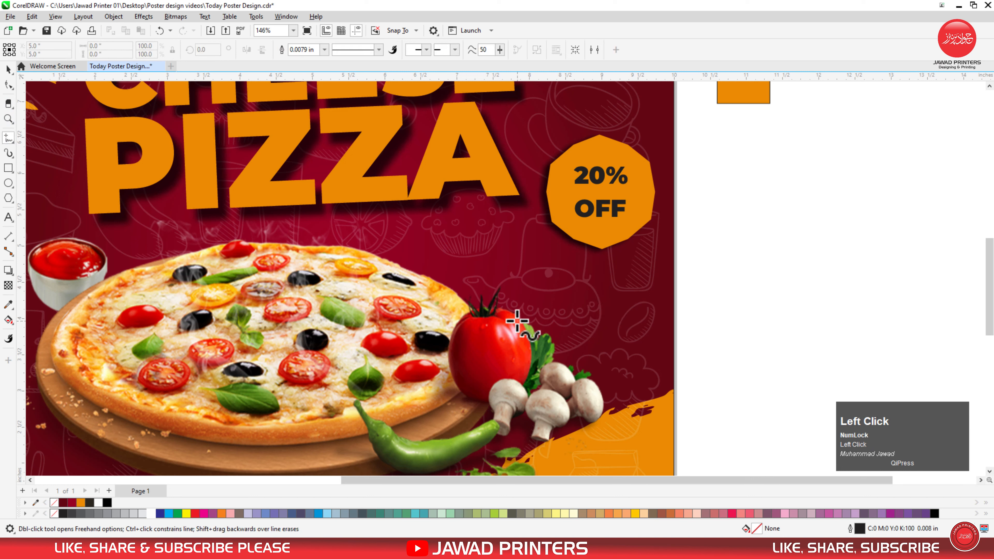
# Step: Draw a looping freehand curve rising upward from the tomato
pyautogui.moveTo(531, 324)
pyautogui.mouseDown()
pyautogui.moveTo(569, 299)
pyautogui.moveTo(557, 270)
pyautogui.moveTo(543, 277)
pyautogui.moveTo(544, 297)
pyautogui.moveTo(571, 303)
pyautogui.moveTo(595, 284)
pyautogui.moveTo(596, 260)
pyautogui.mouseUp()
pyautogui.press('F2')
pyautogui.moveTo(761, 140)
pyautogui.mouseDown()
pyautogui.moveTo(560, 284)
pyautogui.moveTo(480, 316)
pyautogui.mouseUp()
pyautogui.press('space')
# Step: Enlarge the 20% OFF text, then shrink the whole badge slightly and nudge it into place
pyautogui.click(506, 240)
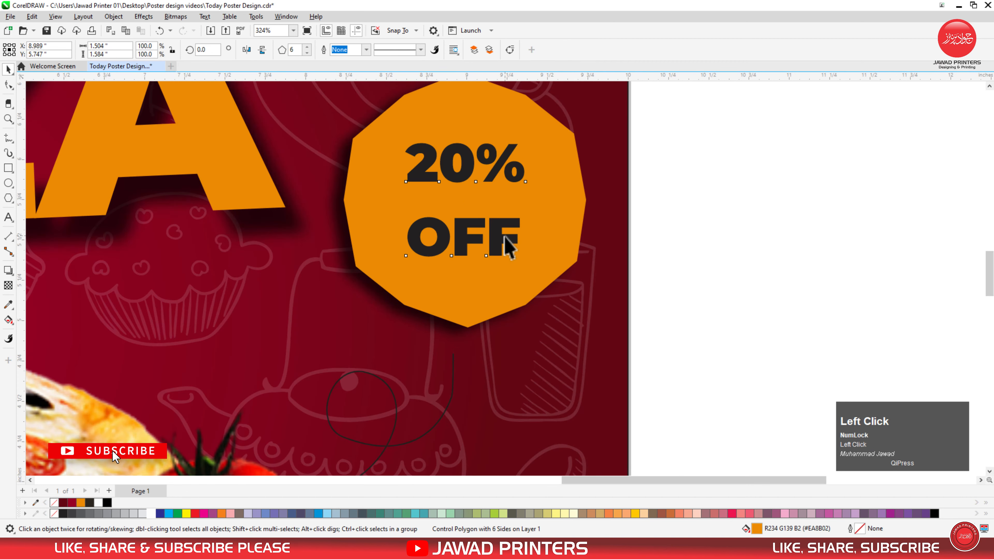
pyautogui.moveTo(530, 262); pyautogui.dragTo(542, 273)
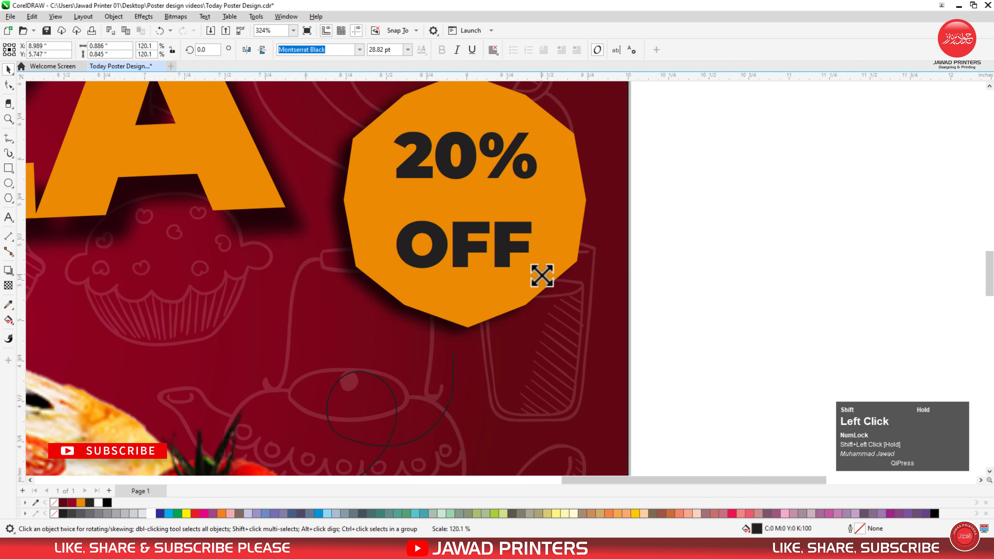
pyautogui.keyDown('shift'); pyautogui.click(568, 231); pyautogui.keyUp('shift')
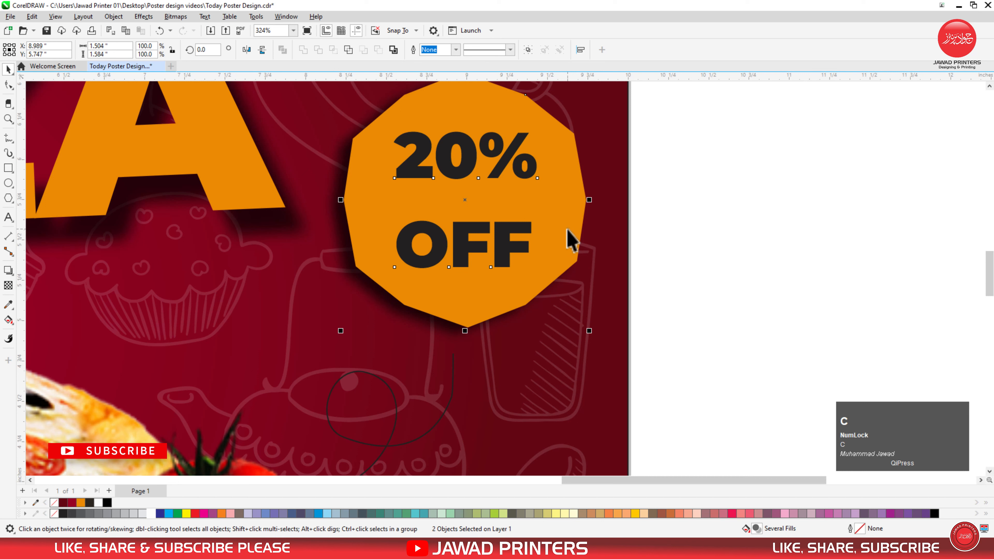
pyautogui.moveTo(597, 357); pyautogui.dragTo(561, 313)
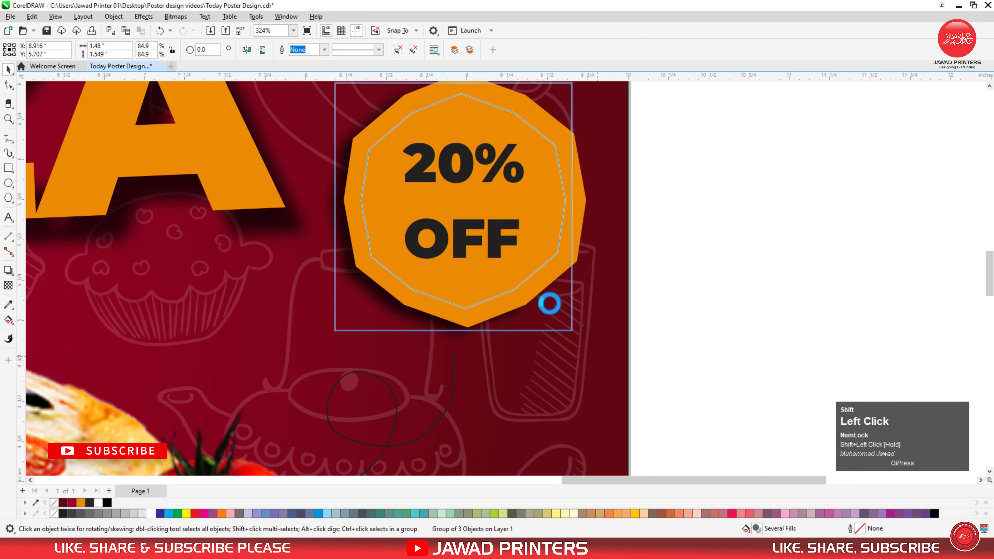
pyautogui.moveTo(513, 266)
pyautogui.mouseDown()
pyautogui.moveTo(506, 258)
pyautogui.moveTo(505, 267)
pyautogui.mouseUp()
pyautogui.click(452, 360)
# Step: Stretch the curve taller and make it a white dotted line 0.016 in thick
pyautogui.moveTo(382, 346); pyautogui.dragTo(384, 335)
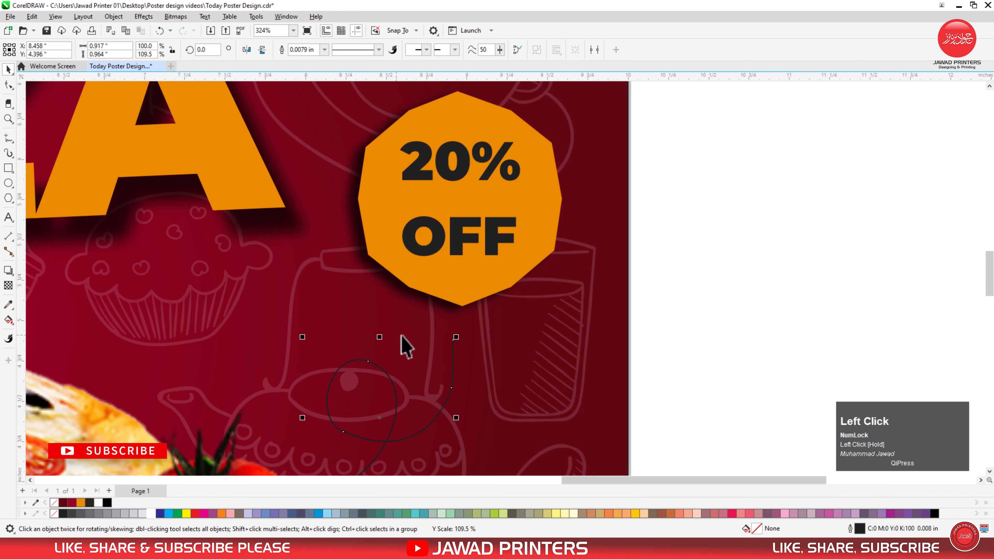
pyautogui.click(324, 49)
pyautogui.click(319, 105)
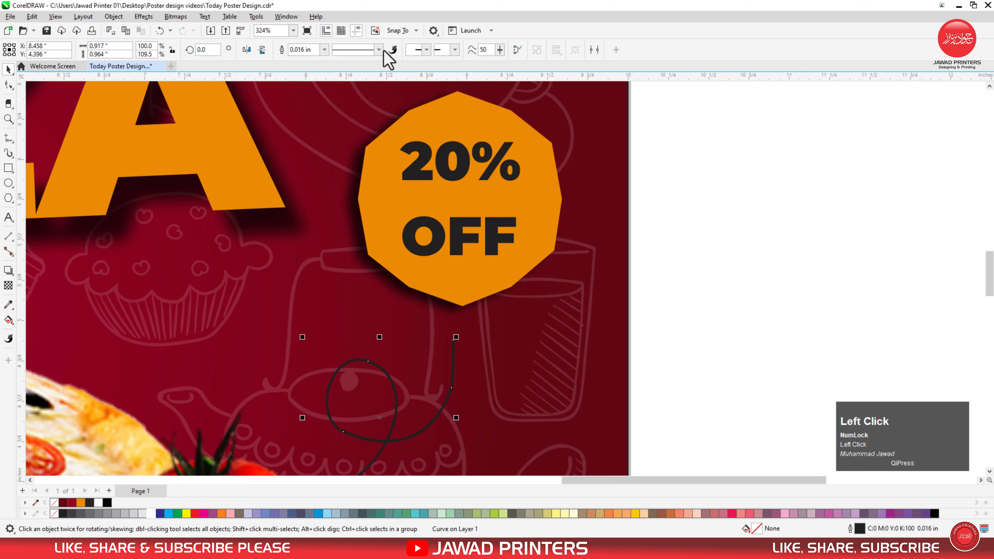
pyautogui.click(378, 49)
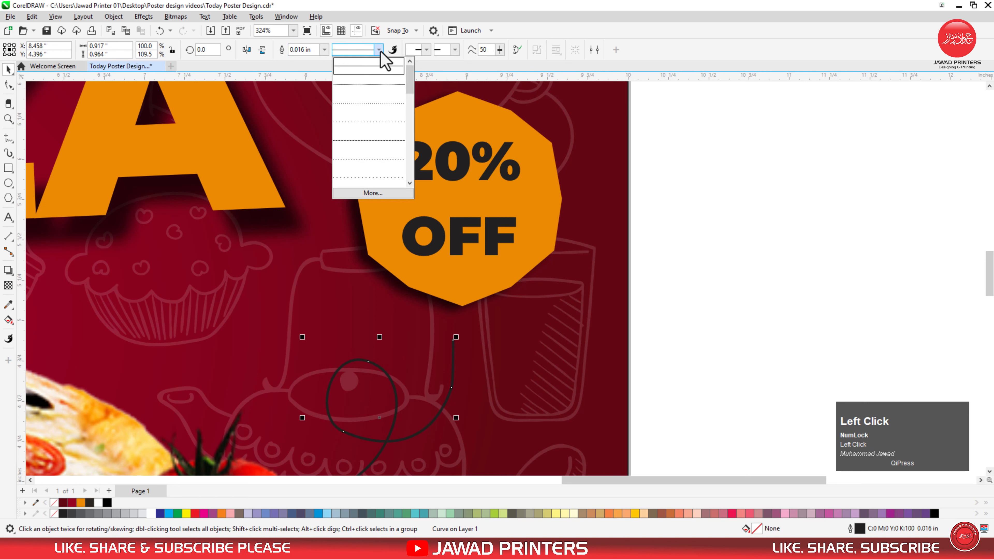
pyautogui.click(369, 104)
pyautogui.rightClick(100, 504)
# Step: Draw a small polygon beside the curve and set it to 3 sides
pyautogui.click(8, 199)
pyautogui.moveTo(527, 314); pyautogui.dragTo(557, 407)
pyautogui.press('space')
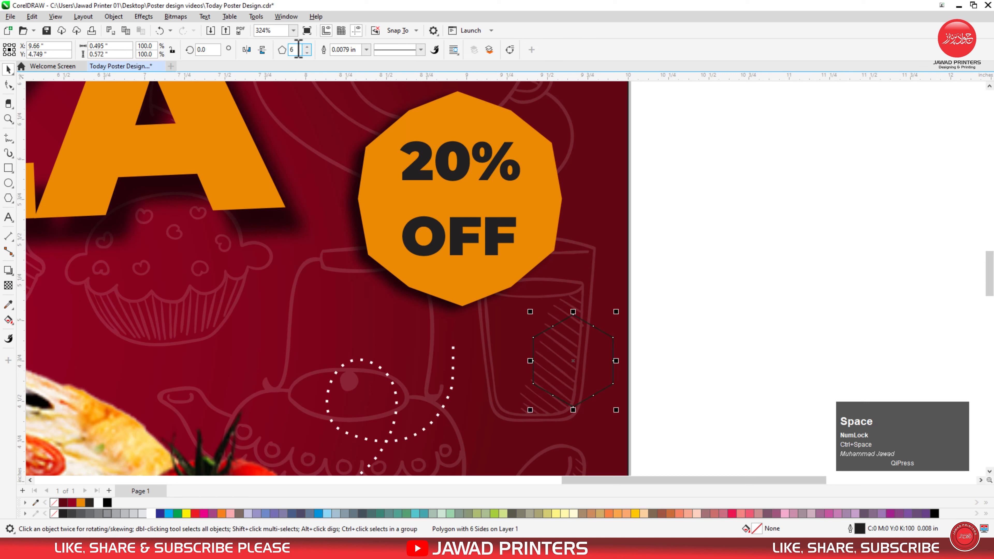
pyautogui.click(298, 50)
pyautogui.press('Return')
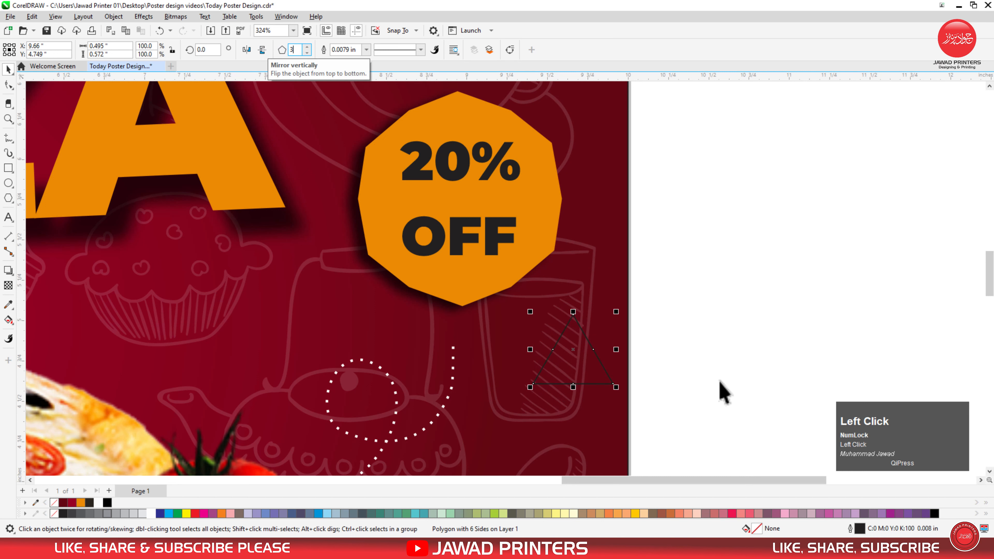
# Step: Shrink the triangle, place it on the curve's top end under the badge, and fill it white
pyautogui.moveTo(573, 351); pyautogui.dragTo(446, 337)
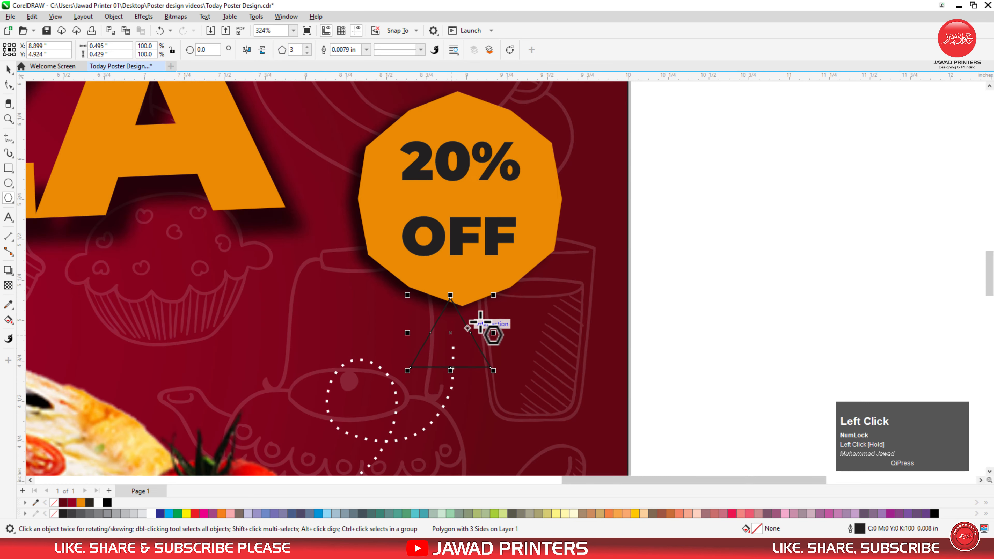
pyautogui.moveTo(492, 295); pyautogui.dragTo(480, 310)
pyautogui.press('space')
pyautogui.press('F2')
pyautogui.moveTo(770, 253); pyautogui.dragTo(327, 411)
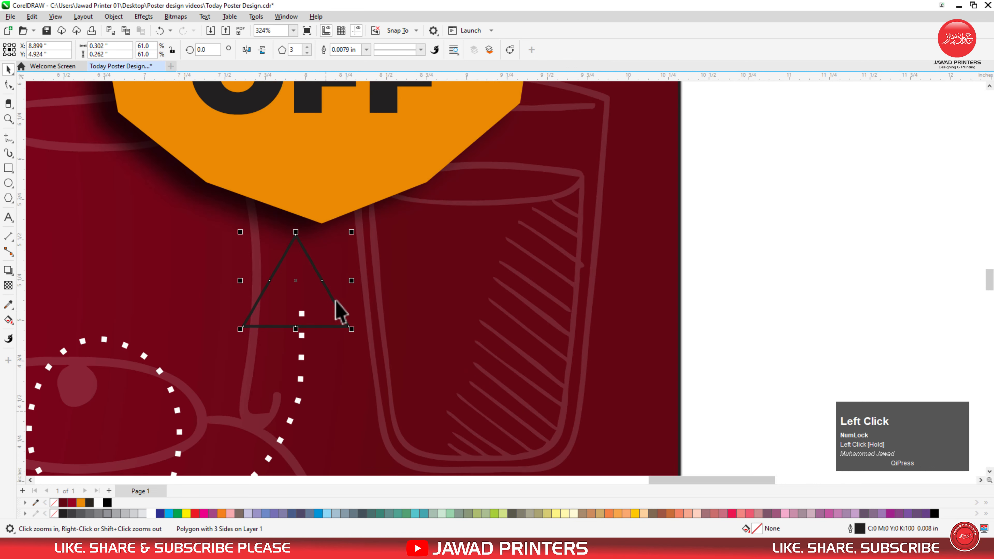
pyautogui.moveTo(328, 291); pyautogui.dragTo(333, 300)
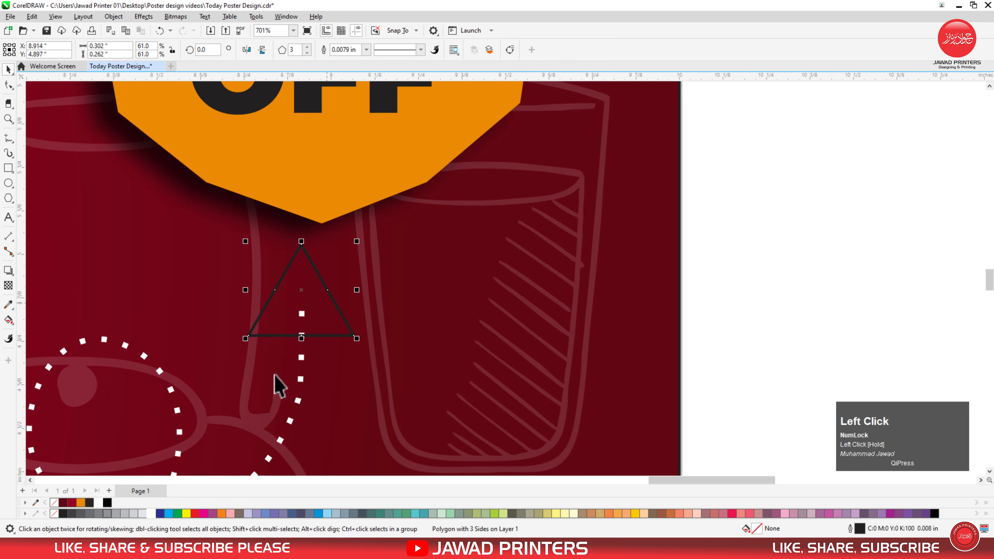
pyautogui.click(151, 514)
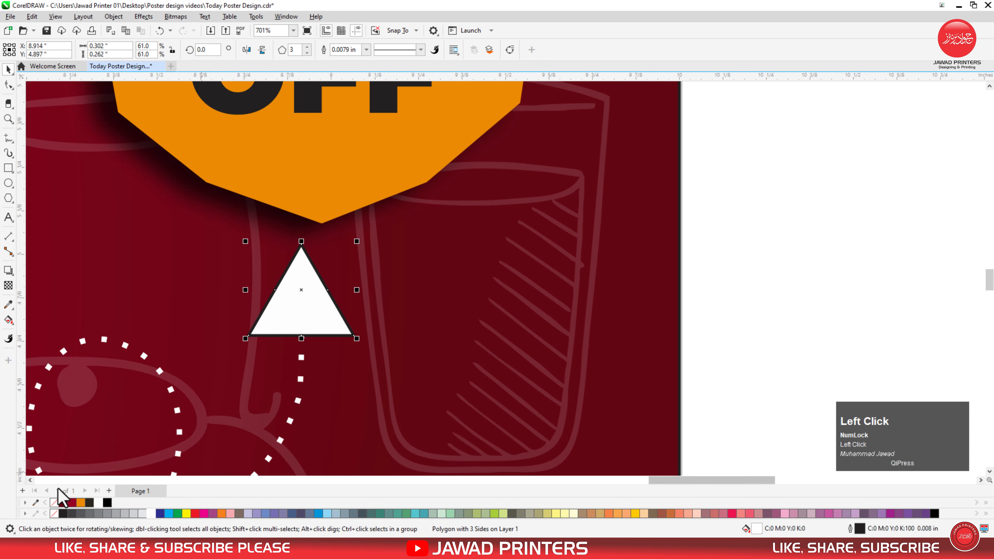
pyautogui.click(772, 237)
# Step: Draw an orange rectangle at the poster's lower left and fully round its corners into a pill
pyautogui.press('F3')
pyautogui.press('F3')
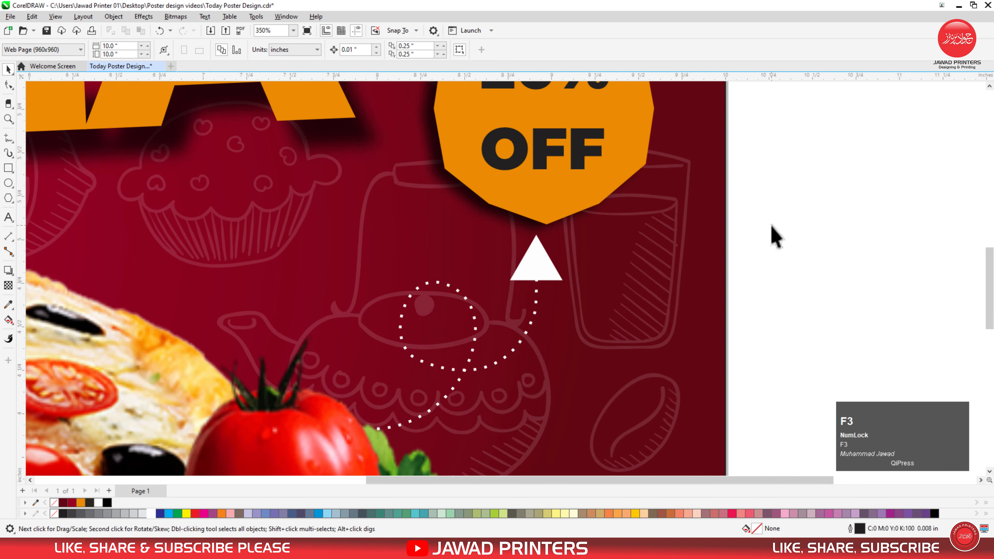
pyautogui.press('F3')
pyautogui.moveTo(837, 126); pyautogui.dragTo(495, 331)
pyautogui.press('F2')
pyautogui.moveTo(651, 298); pyautogui.dragTo(228, 450)
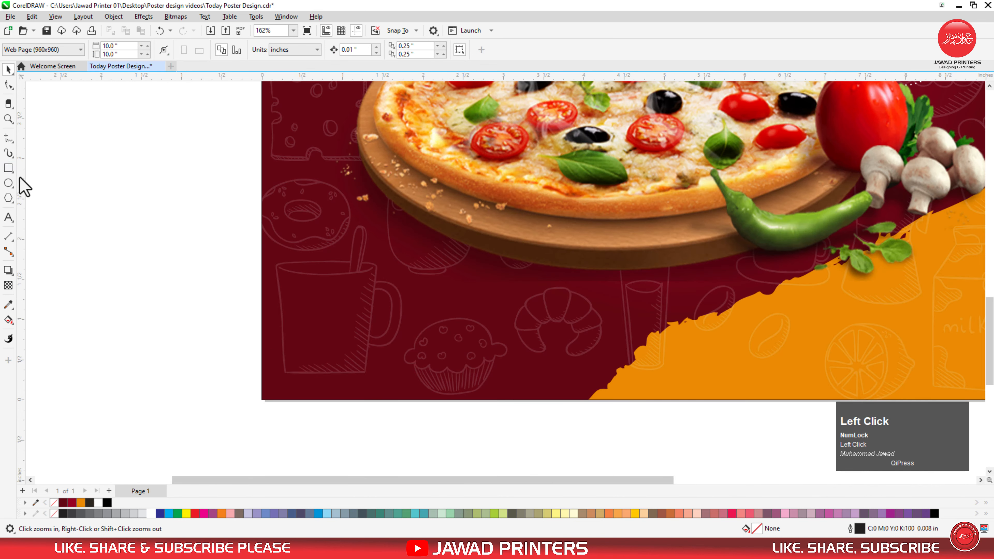
pyautogui.click(8, 168)
pyautogui.moveTo(281, 327)
pyautogui.mouseDown()
pyautogui.moveTo(395, 381)
pyautogui.moveTo(422, 382)
pyautogui.mouseUp()
pyautogui.press('space')
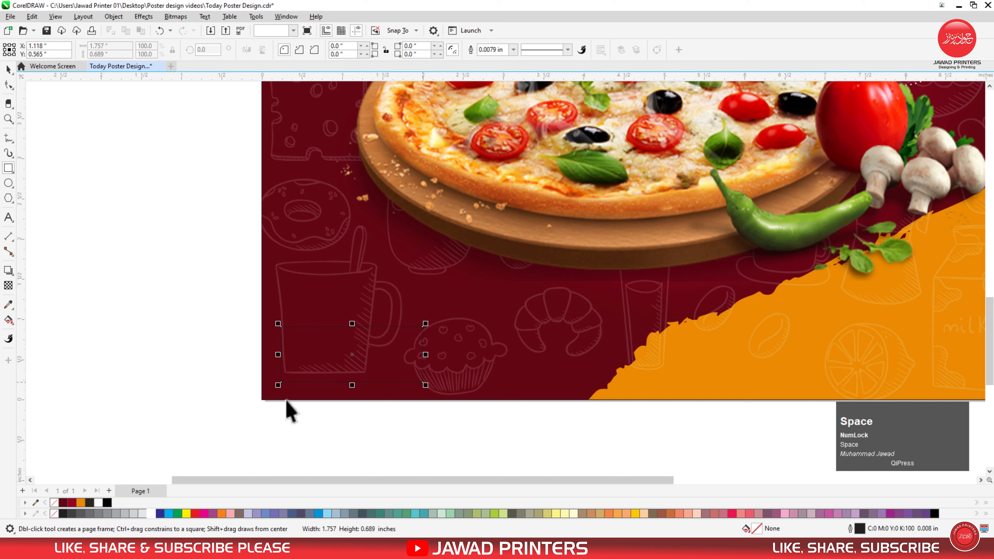
pyautogui.click(80, 503)
pyautogui.click(8, 84)
pyautogui.moveTo(424, 327); pyautogui.dragTo(351, 369)
pyautogui.press('space')
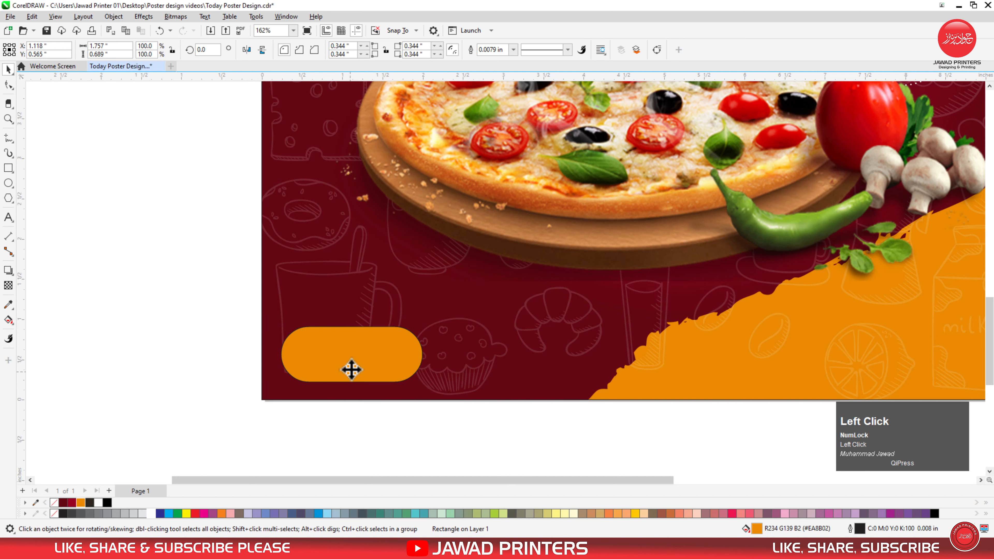
# Step: Add the text 'ORDER NOW' in Montserrat Black
pyautogui.click(8, 217)
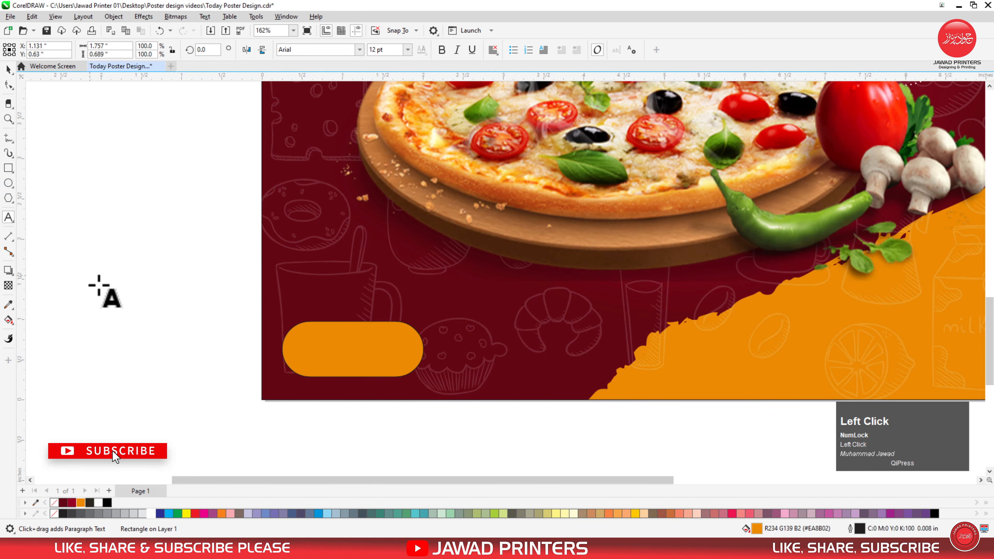
pyautogui.write('OR')
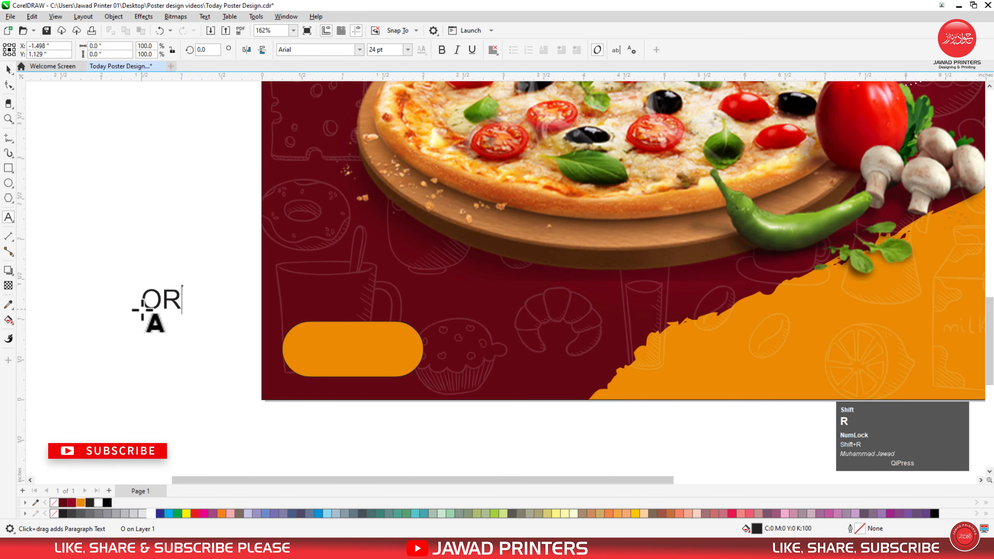
pyautogui.write('F')
pyautogui.press('BackSpace')
pyautogui.write('DER NOW')
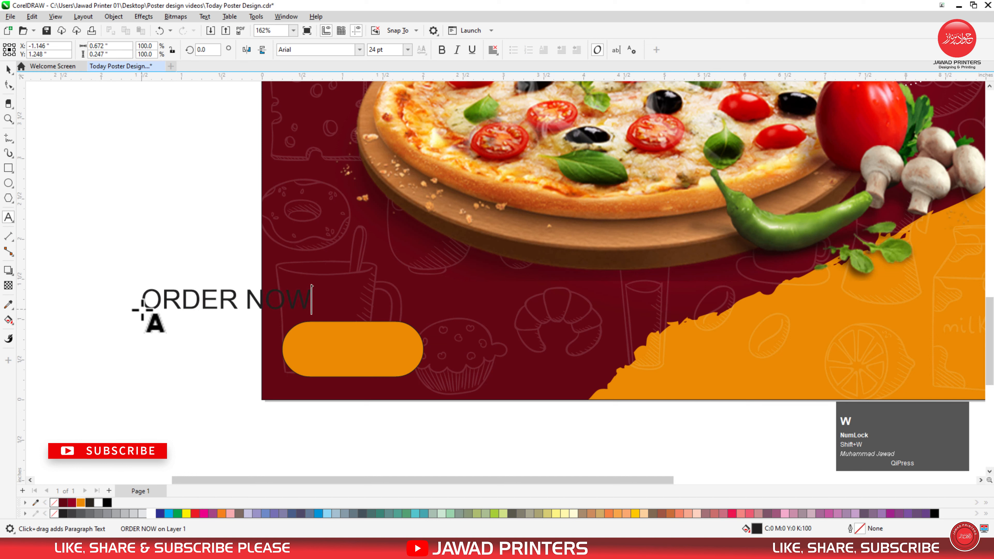
pyautogui.hotkey('ctrl', 'space')
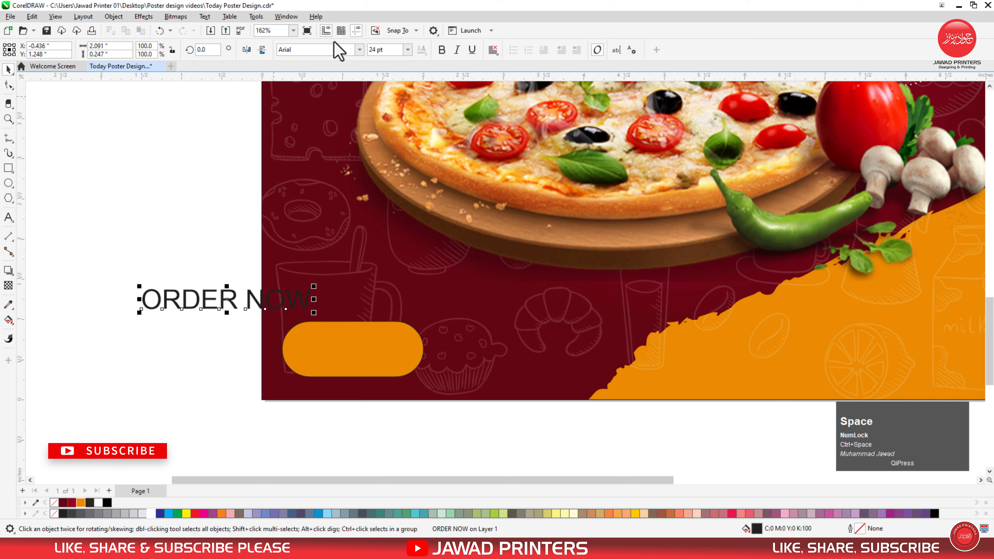
pyautogui.click(359, 50)
pyautogui.click(346, 82)
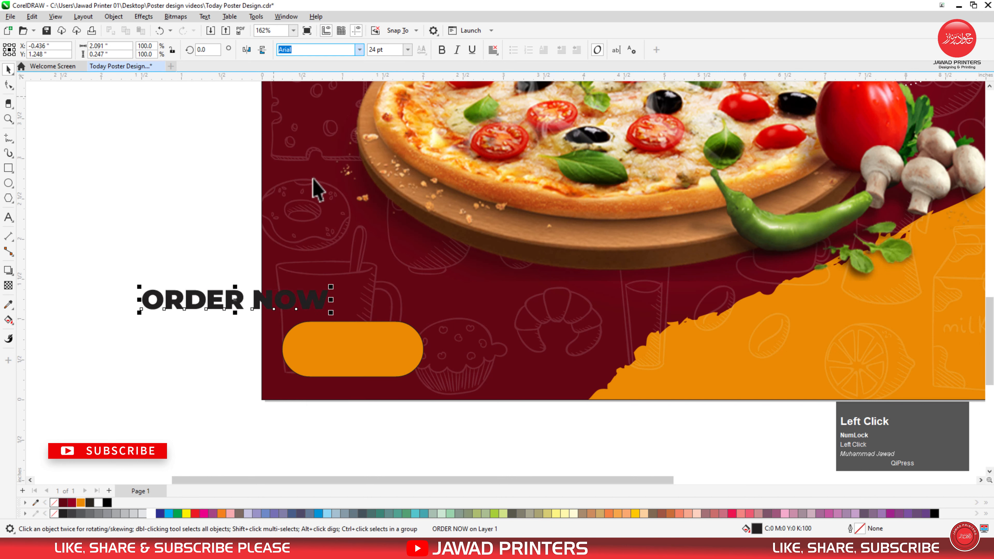
# Step: Shrink ORDER NOW proportionally and centre it on the orange button
pyautogui.moveTo(330, 286); pyautogui.dragTo(316, 288)
pyautogui.keyDown('shift'); pyautogui.click(337, 329); pyautogui.keyUp('shift')
pyautogui.press('c')
pyautogui.press('e')
pyautogui.click(211, 333)
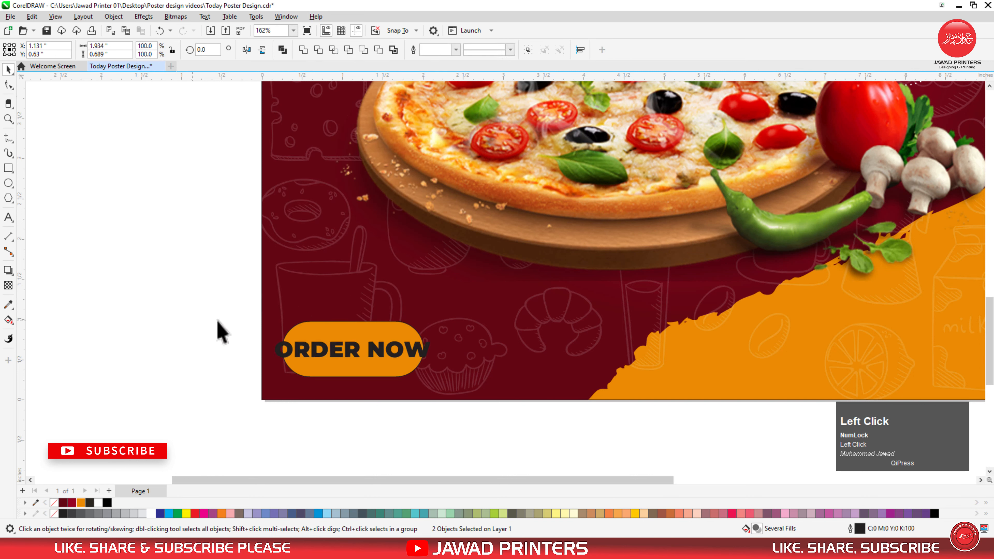
# Step: Widen the orange button to the right and re-centre ORDER NOW on it
pyautogui.press('F2')
pyautogui.moveTo(214, 284); pyautogui.dragTo(570, 418)
pyautogui.click(599, 280)
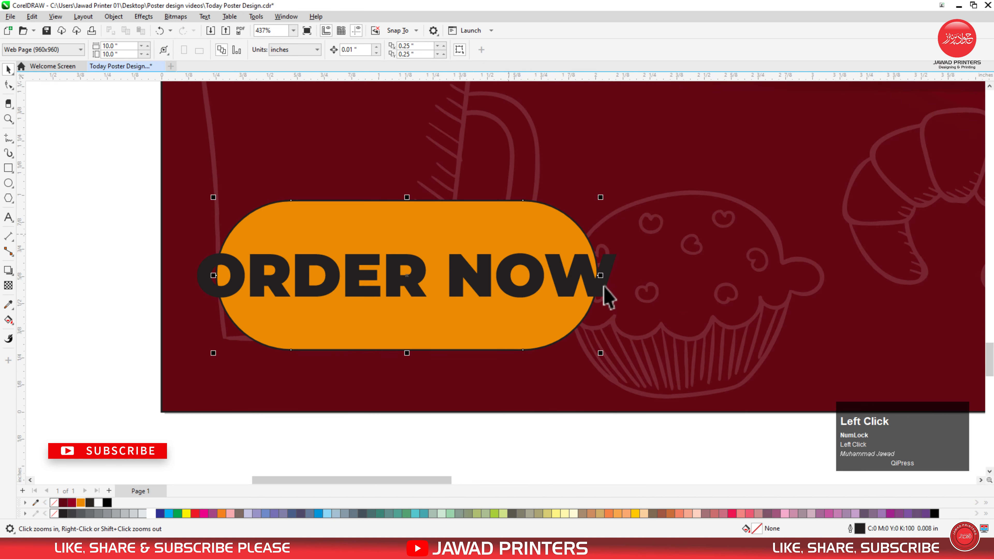
pyautogui.moveTo(599, 276); pyautogui.dragTo(628, 277)
pyautogui.click(581, 300)
pyautogui.keyDown('shift'); pyautogui.click(577, 308); pyautogui.keyUp('shift')
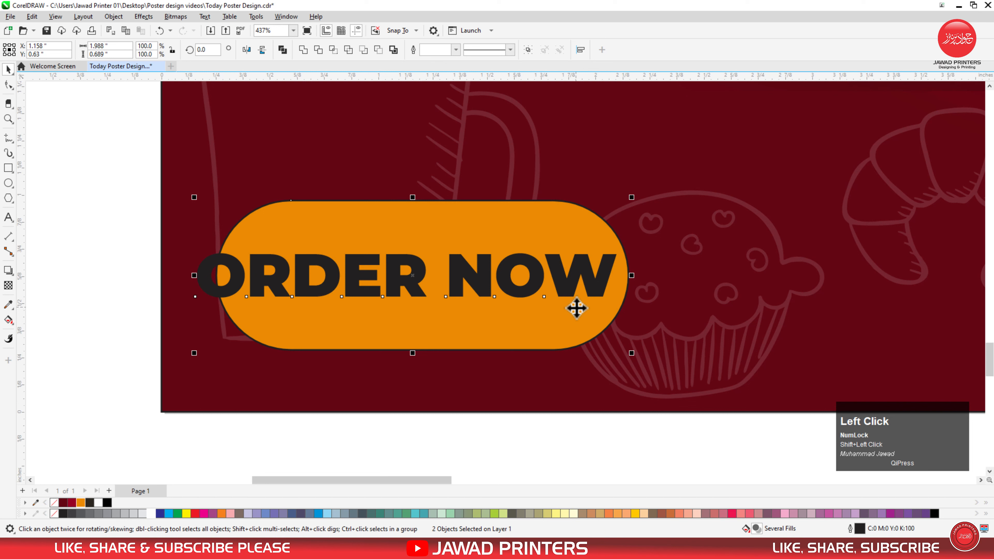
pyautogui.press('c')
pyautogui.press('e')
pyautogui.click(97, 247)
# Step: Resize the ORDER NOW text and remove the orange button's outline
pyautogui.click(243, 258)
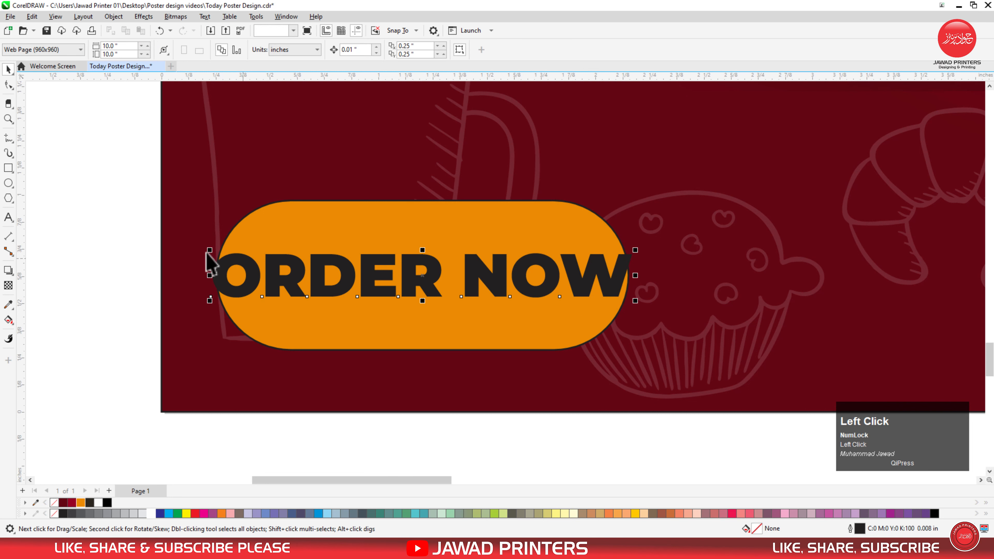
pyautogui.moveTo(209, 250); pyautogui.dragTo(203, 253)
pyautogui.keyDown('shift'); pyautogui.click(355, 225); pyautogui.keyUp('shift')
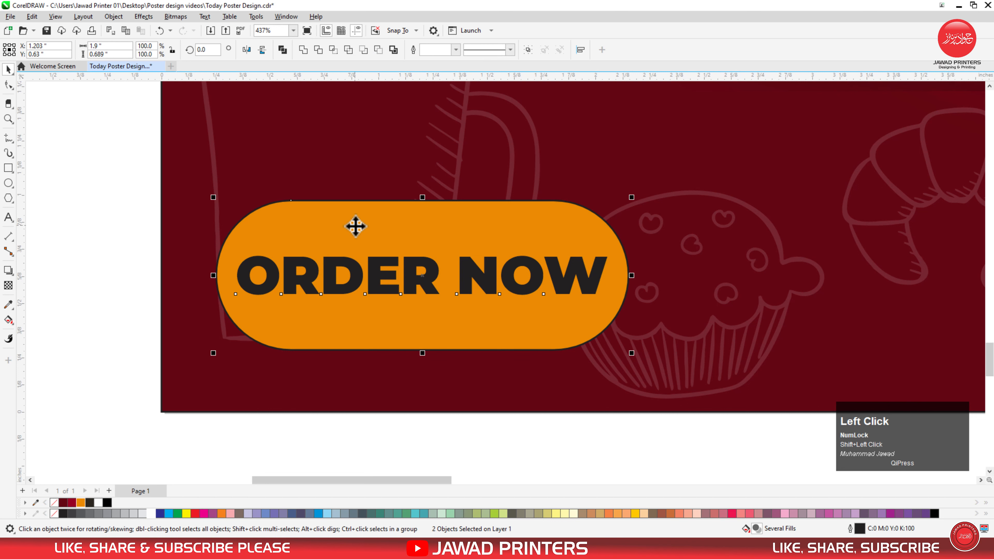
pyautogui.click(82, 255)
pyautogui.click(344, 229)
pyautogui.rightClick(53, 505)
pyautogui.click(84, 348)
pyautogui.press('F3')
pyautogui.press('F3')
pyautogui.press('F3')
pyautogui.press('F2')
pyautogui.moveTo(112, 349); pyautogui.dragTo(383, 169)
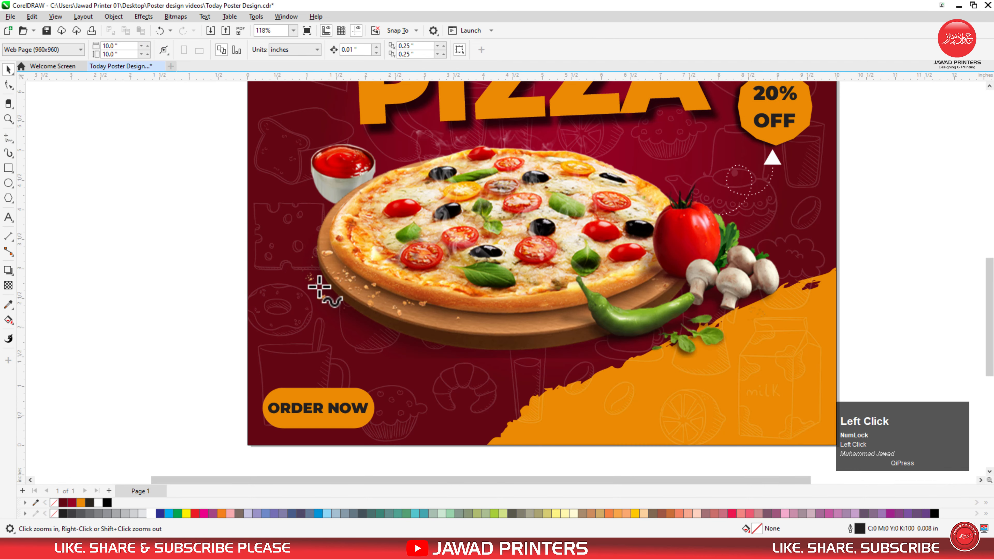
# Step: Freehand-draw a looping curve running down-left from the pizza plate
pyautogui.press('F5')
pyautogui.press('space')
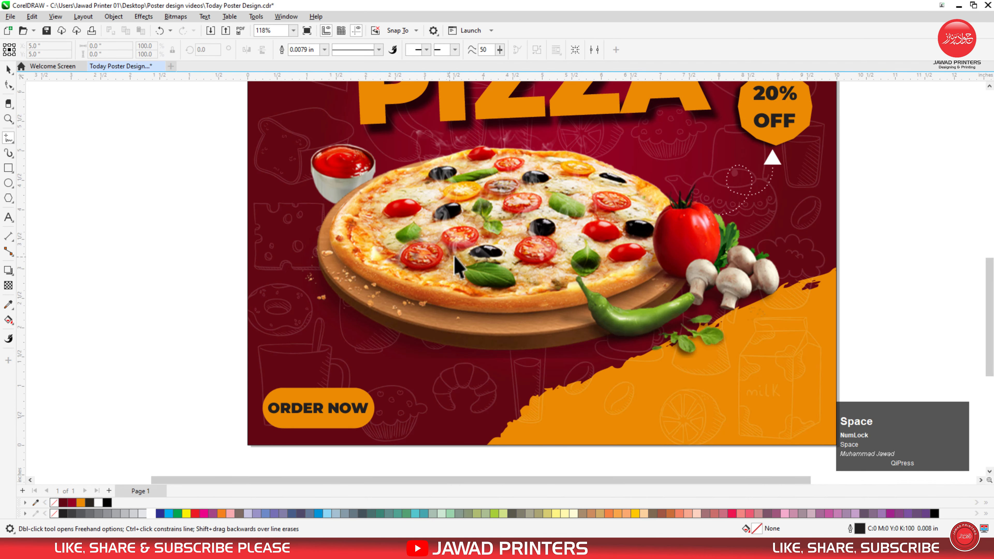
pyautogui.click(744, 328)
pyautogui.moveTo(787, 362); pyautogui.dragTo(781, 360)
pyautogui.press('space')
pyautogui.moveTo(379, 324)
pyautogui.mouseDown()
pyautogui.moveTo(355, 341)
pyautogui.moveTo(366, 347)
pyautogui.moveTo(362, 337)
pyautogui.moveTo(339, 344)
pyautogui.moveTo(328, 379)
pyautogui.mouseUp()
pyautogui.press('space')
# Step: Make the curve a white dotted line 0.016 in thick
pyautogui.click(356, 49)
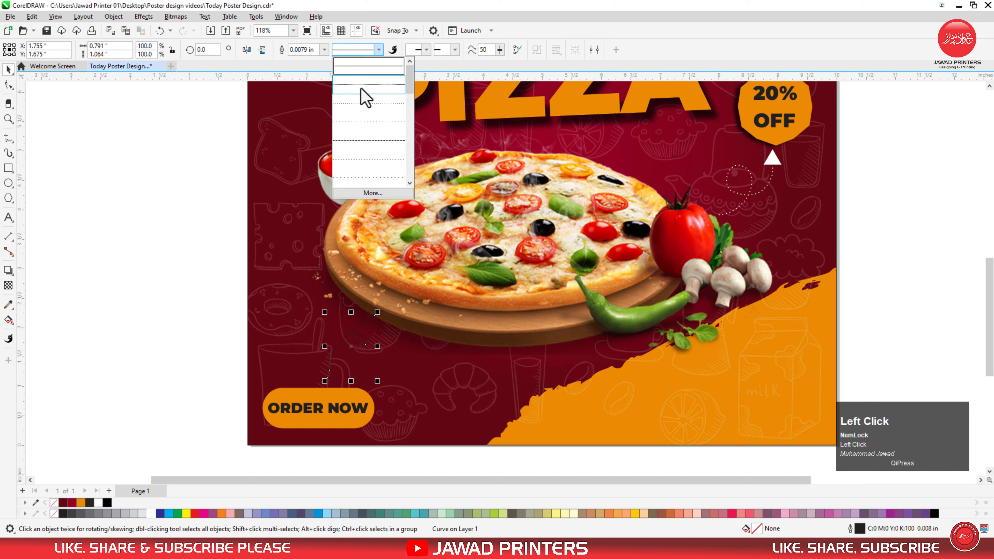
pyautogui.click(345, 97)
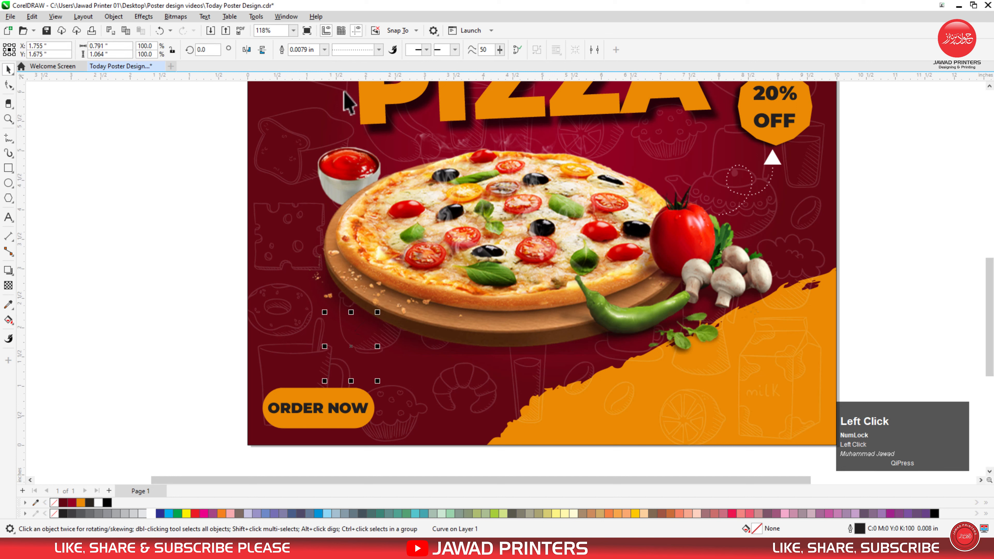
pyautogui.click(324, 49)
pyautogui.click(318, 104)
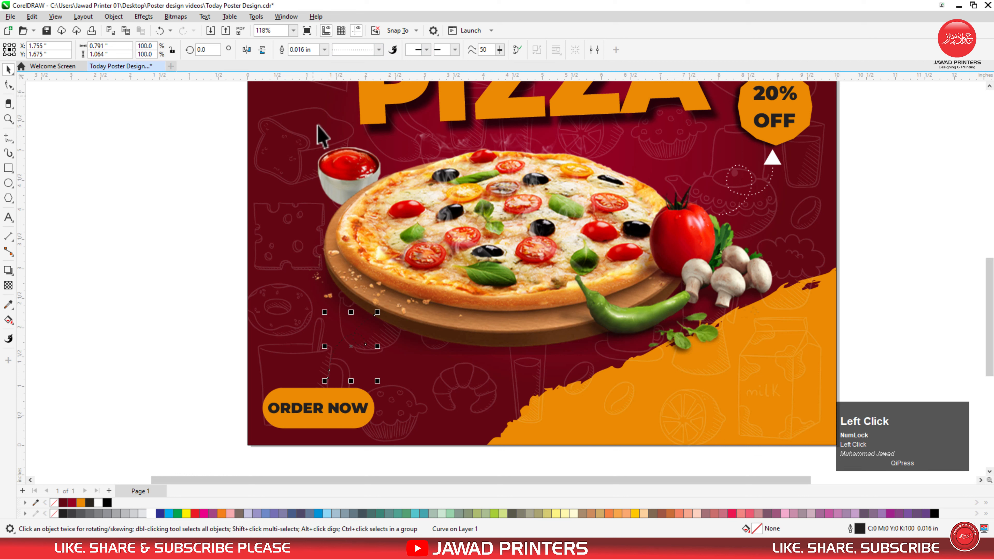
pyautogui.rightClick(151, 514)
# Step: Draw a 3-sided polygon and move it onto the dotted line's end
pyautogui.press('z')
pyautogui.moveTo(429, 293); pyautogui.dragTo(268, 422)
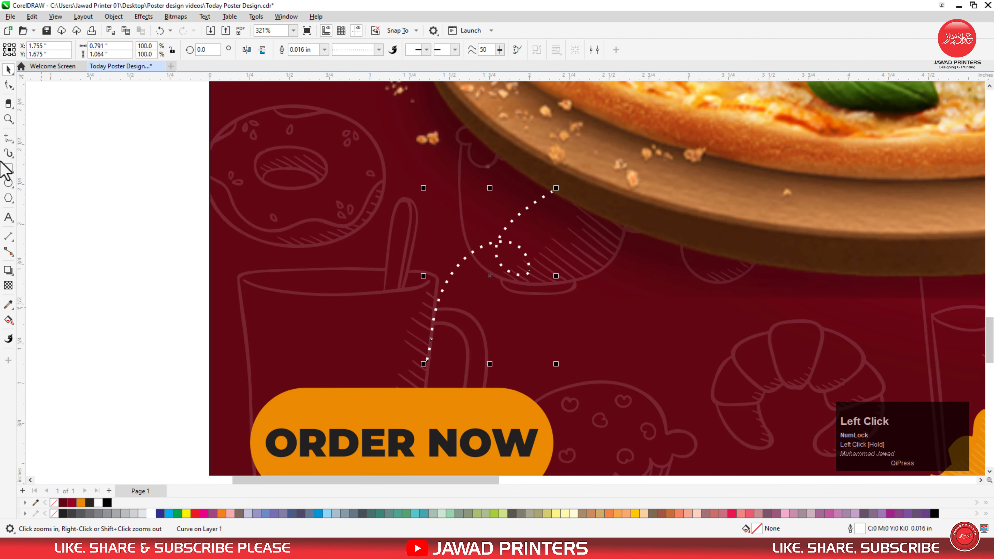
pyautogui.click(8, 199)
pyautogui.moveTo(383, 296); pyautogui.dragTo(432, 350)
pyautogui.press('space')
pyautogui.click(293, 50)
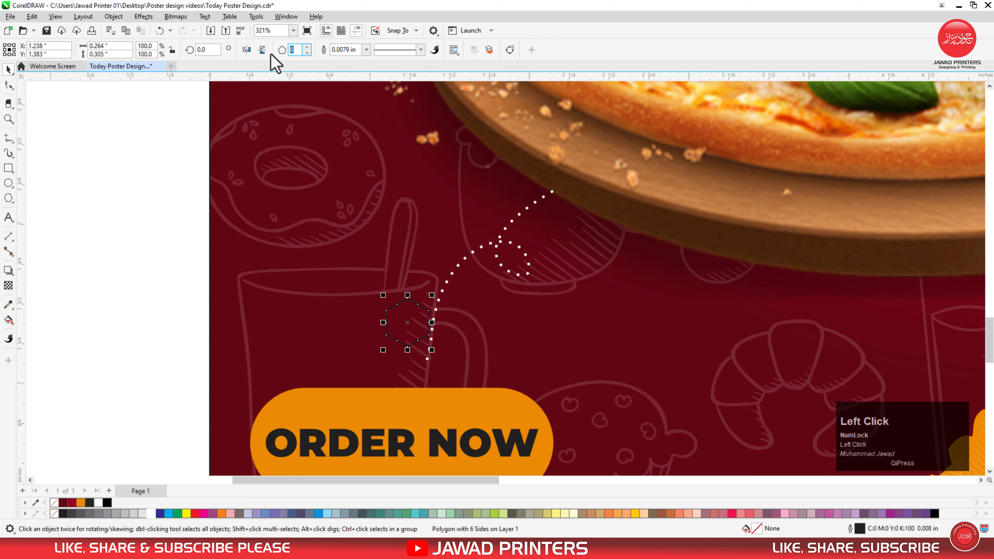
pyautogui.press('space')
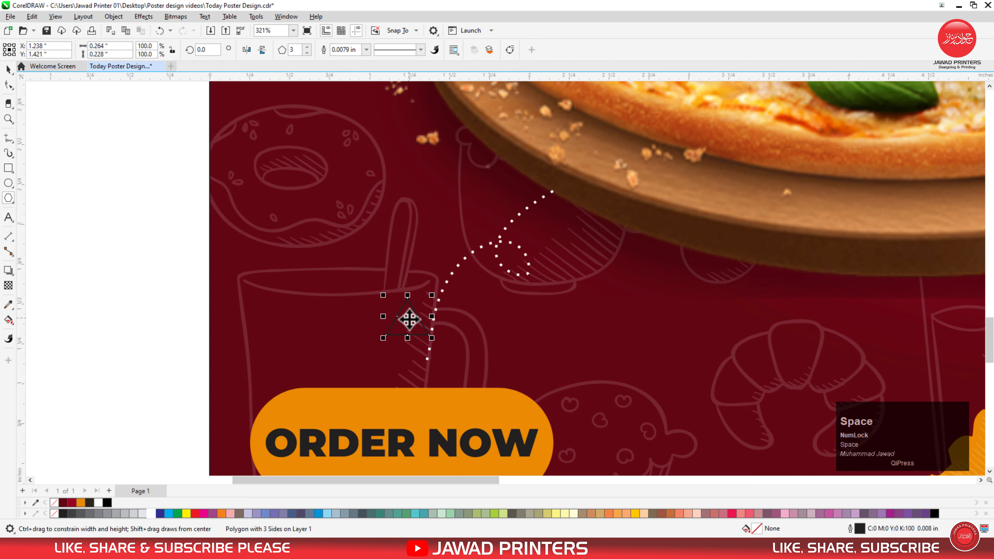
pyautogui.moveTo(410, 319); pyautogui.dragTo(429, 358)
# Step: Rotate the triangle about 28° to follow the line and give it white fill and outline
pyautogui.press('F2')
pyautogui.moveTo(463, 309); pyautogui.dragTo(408, 387)
pyautogui.click(578, 415)
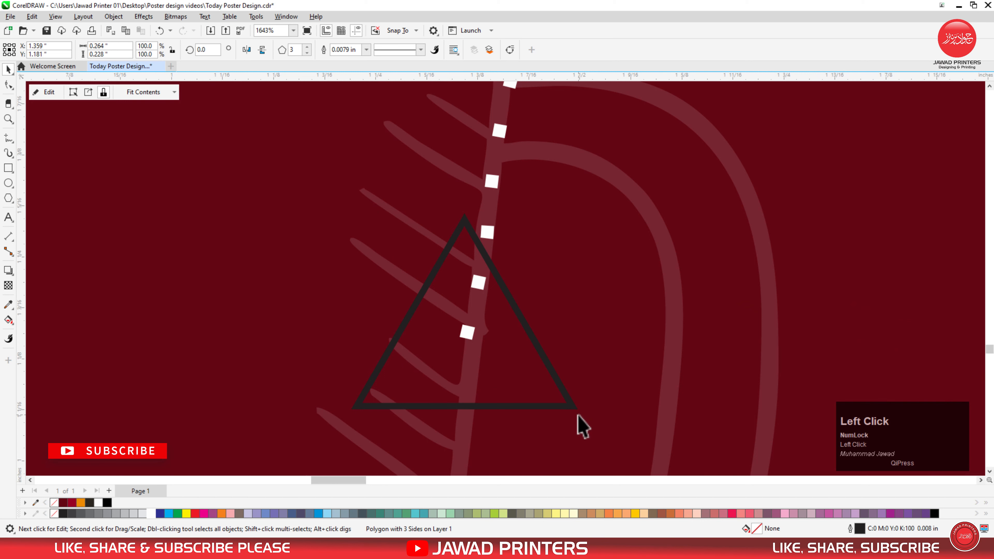
pyautogui.click(570, 407)
pyautogui.click(567, 407)
pyautogui.moveTo(574, 408); pyautogui.dragTo(597, 280)
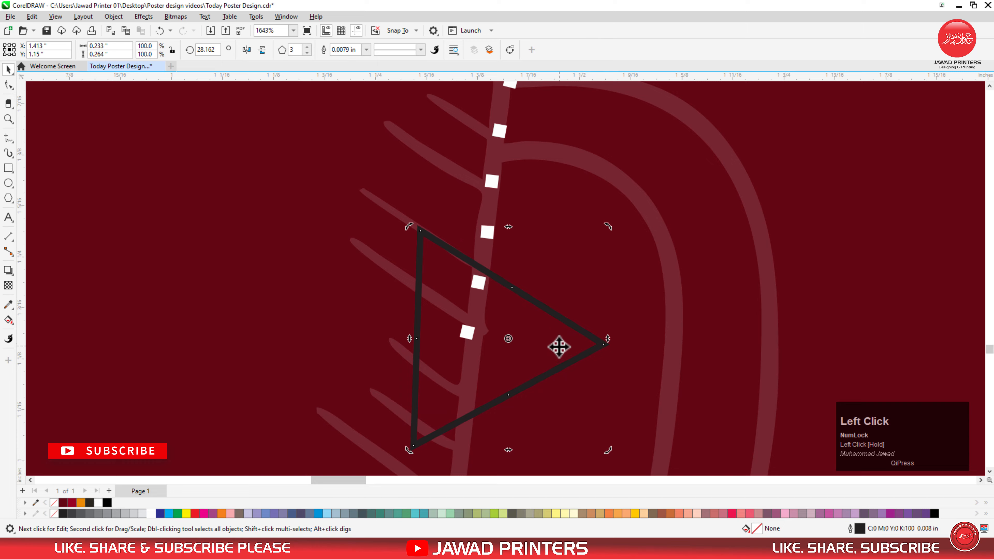
pyautogui.moveTo(559, 347); pyautogui.dragTo(548, 344)
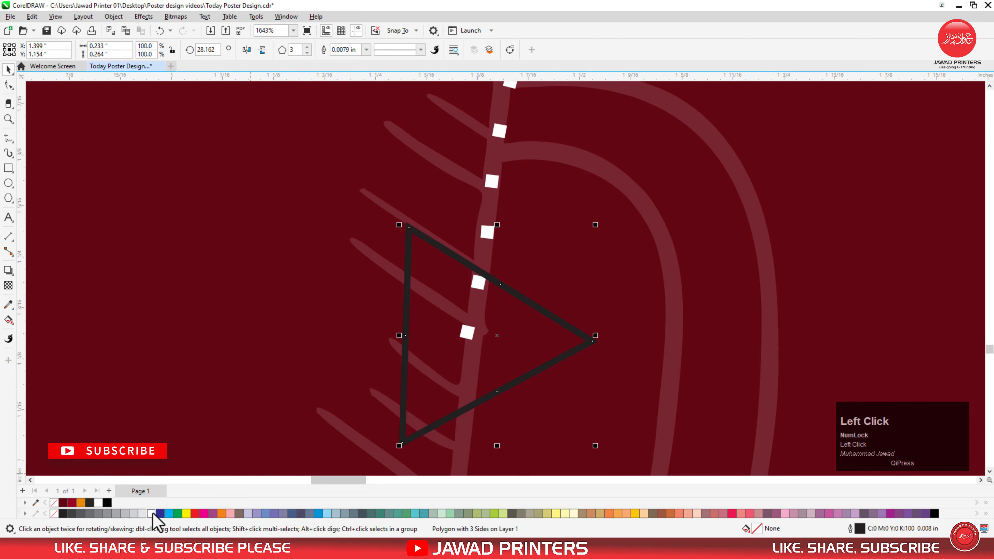
pyautogui.click(151, 513)
pyautogui.rightClick(151, 513)
pyautogui.press('F3')
pyautogui.press('F3')
pyautogui.press('F3')
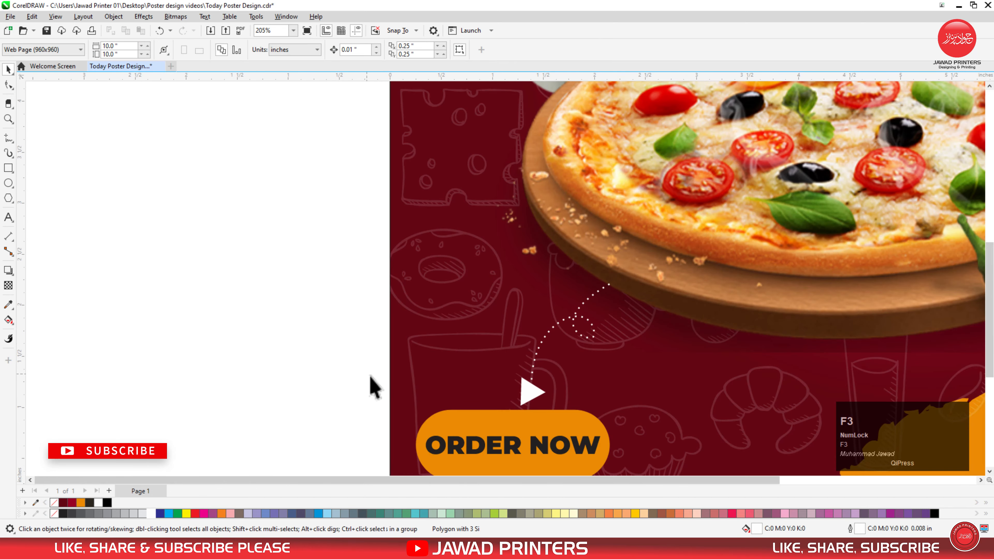
pyautogui.press('F3')
pyautogui.press('F3')
pyautogui.press('F2')
pyautogui.moveTo(343, 275); pyautogui.dragTo(711, 424)
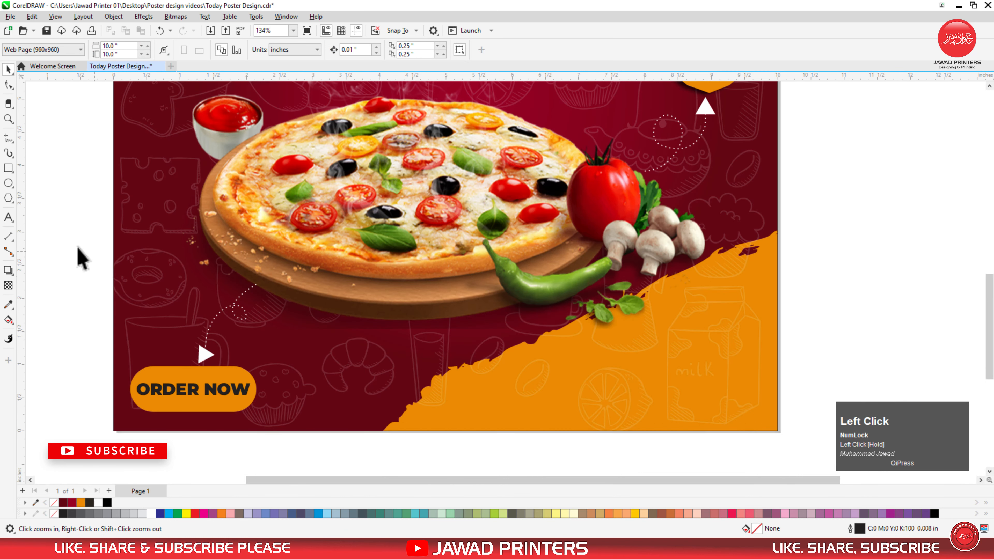
pyautogui.click(9, 217)
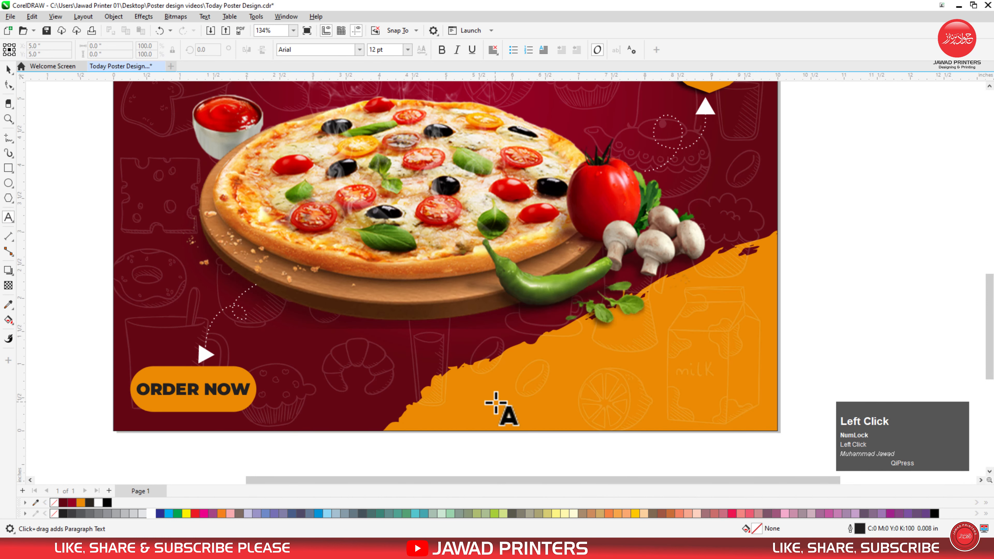
pyautogui.click(616, 391)
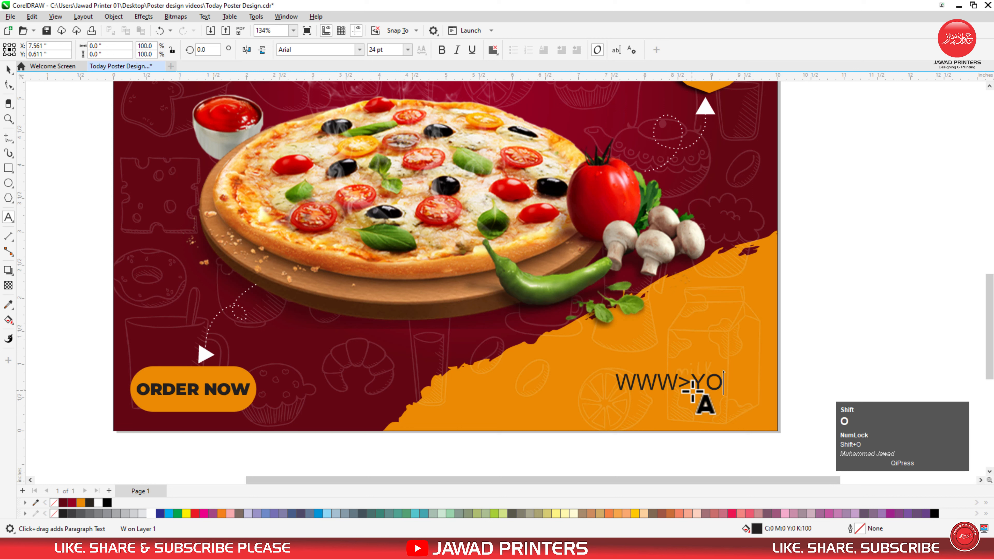
pyautogui.press('BackSpace')
pyautogui.press('BackSpace')
pyautogui.press('BackSpace')
pyautogui.press('BackSpace')
pyautogui.press('BackSpace')
pyautogui.write('www.yourwebsite.com')
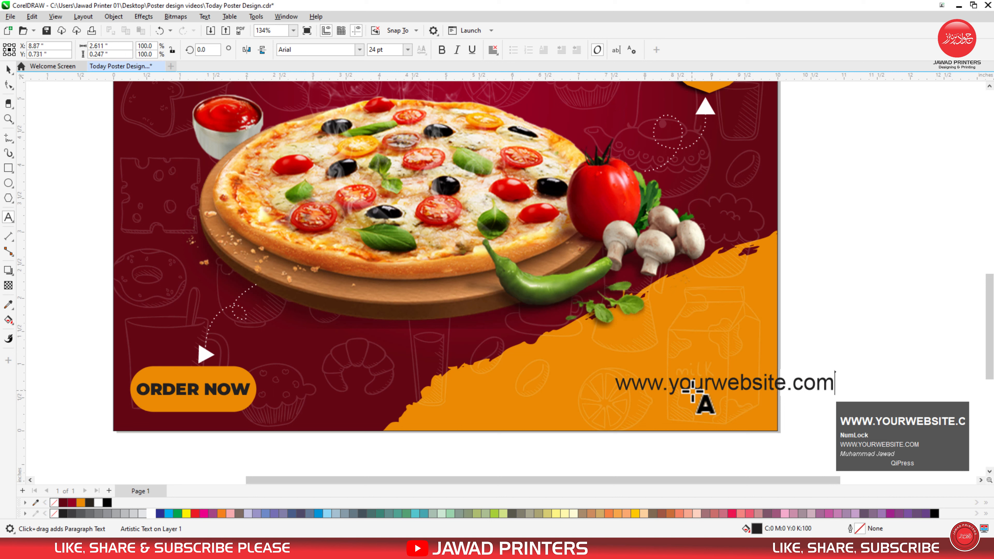
pyautogui.press('Return')
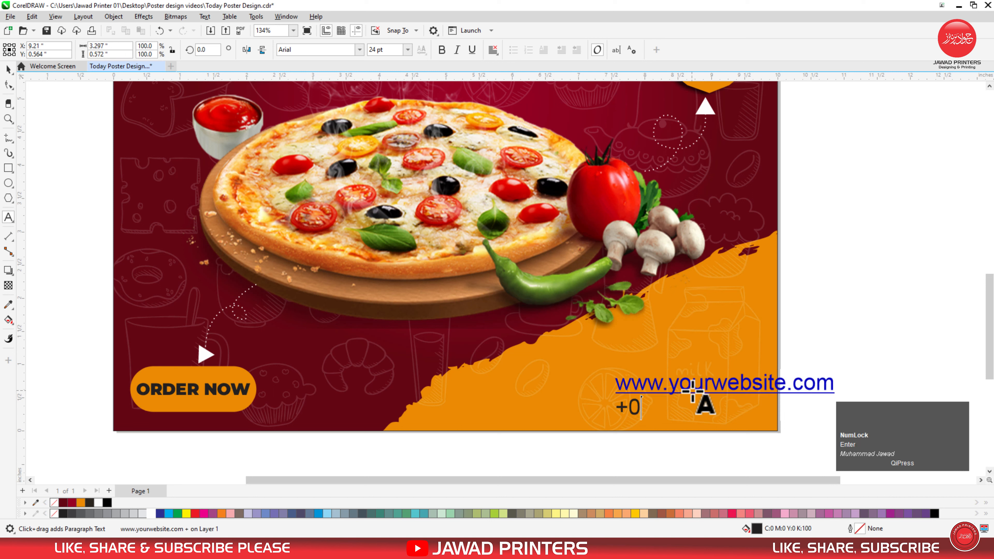
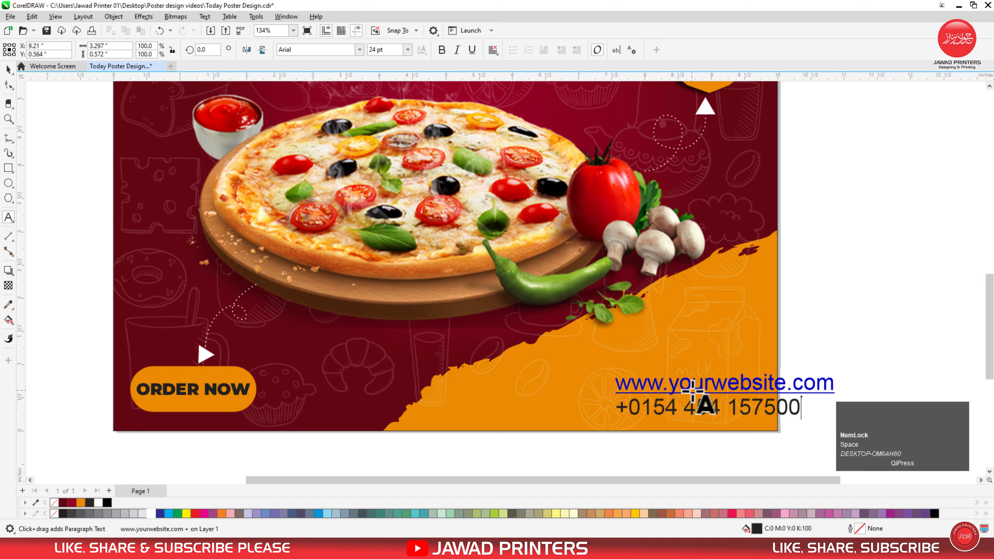
pyautogui.hotkey('ctrl', 'space')
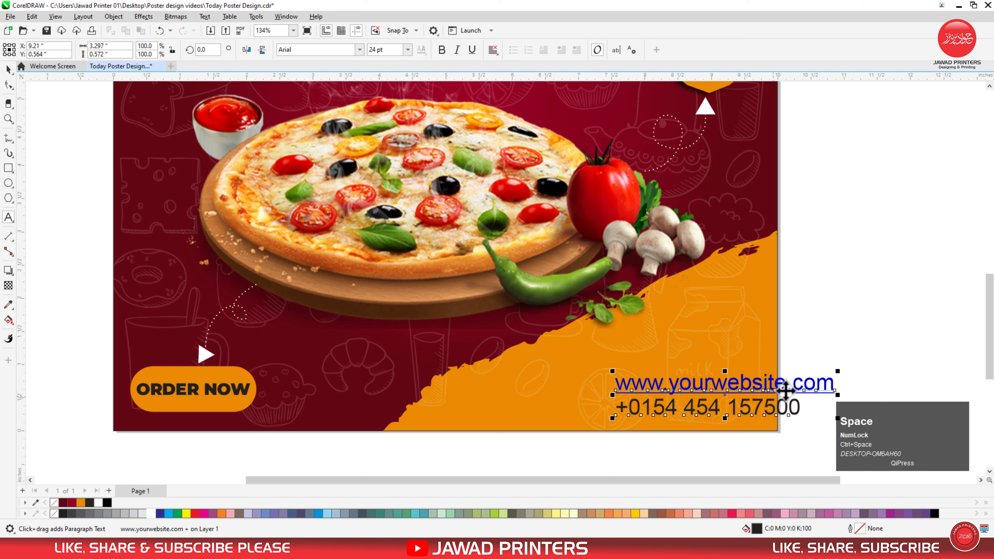
# Step: Set both contact lines in Montserrat Black
pyautogui.moveTo(805, 408); pyautogui.dragTo(621, 386)
pyautogui.click(360, 50)
pyautogui.click(350, 78)
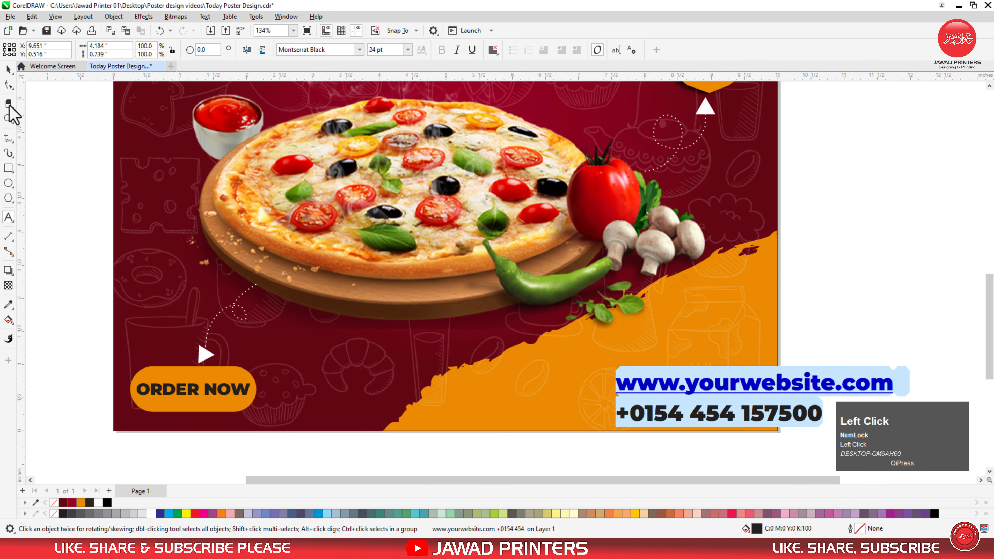
pyautogui.click(764, 385)
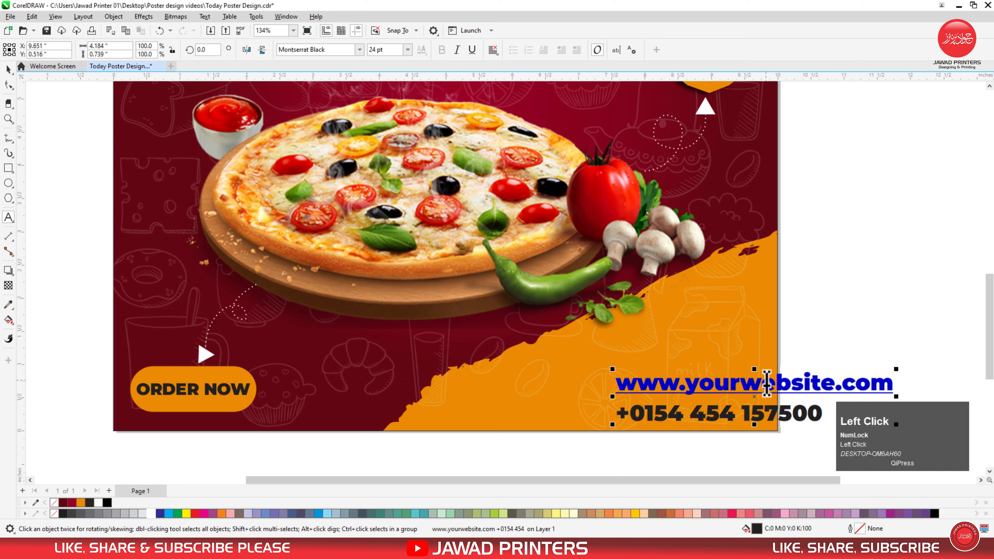
pyautogui.click(846, 384)
pyautogui.press('BackSpace')
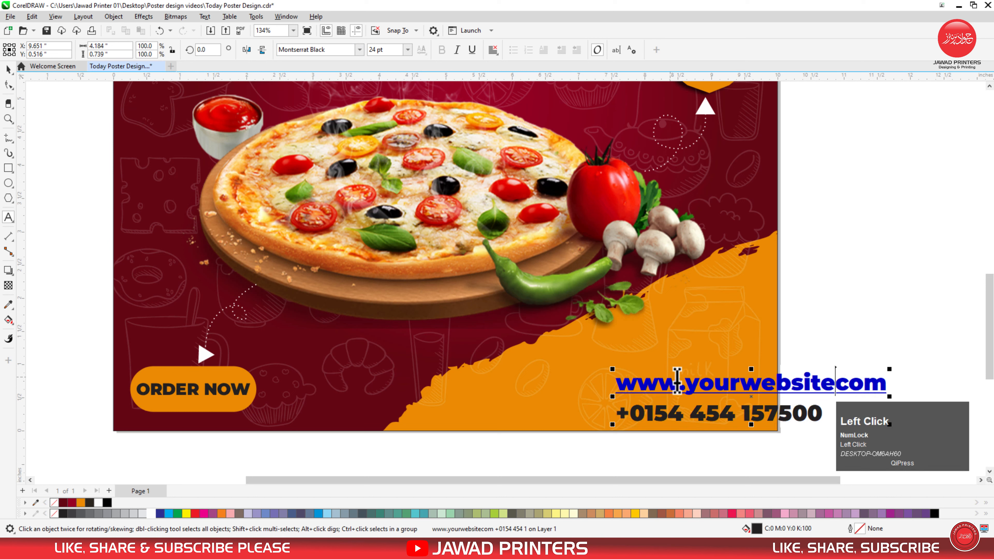
pyautogui.click(685, 382)
pyautogui.press('BackSpace')
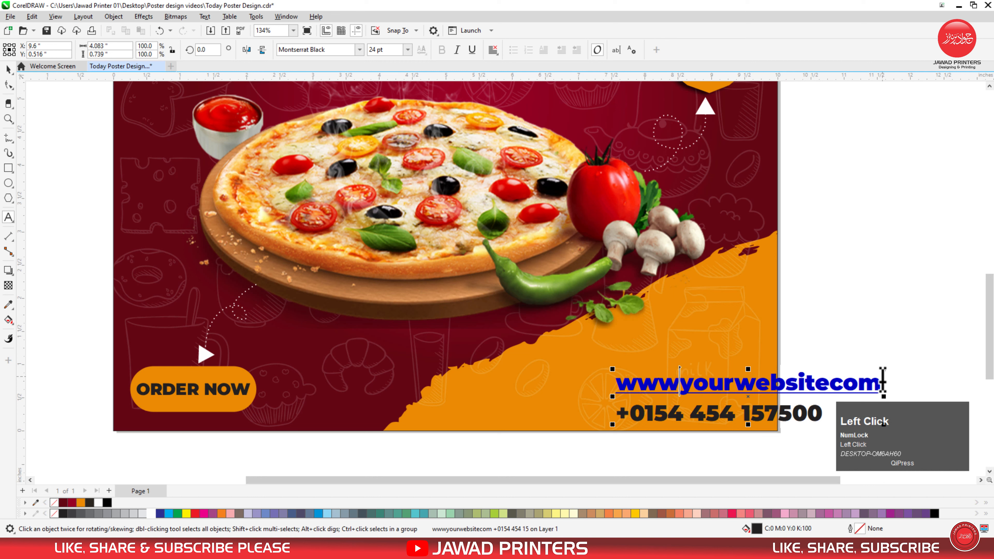
pyautogui.moveTo(883, 383); pyautogui.dragTo(837, 389)
pyautogui.press('BackSpace')
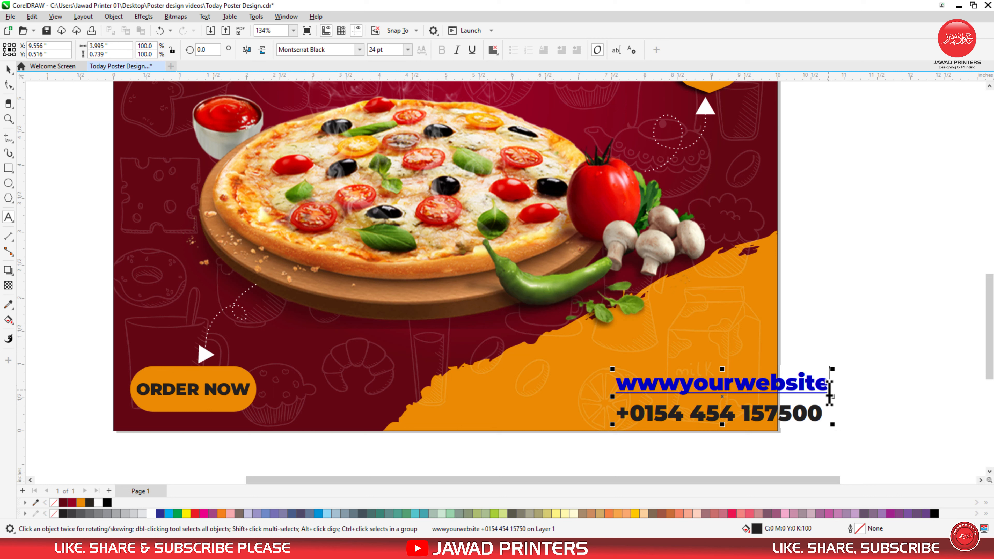
pyautogui.write('.com')
pyautogui.hotkey('ctrl', 'space')
# Step: Shrink the contact text to about 62% and right-align it with the 20% OFF badge
pyautogui.moveTo(891, 369); pyautogui.dragTo(859, 384)
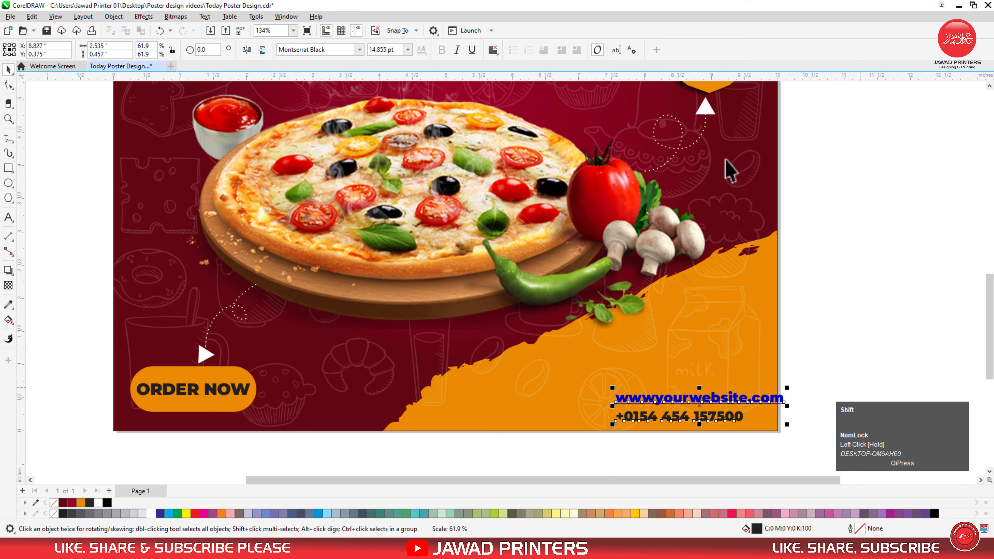
pyautogui.keyDown('shift'); pyautogui.click(709, 85); pyautogui.keyUp('shift')
pyautogui.press('r')
pyautogui.click(861, 326)
# Step: Colour the website and phone text dark red
pyautogui.click(704, 398)
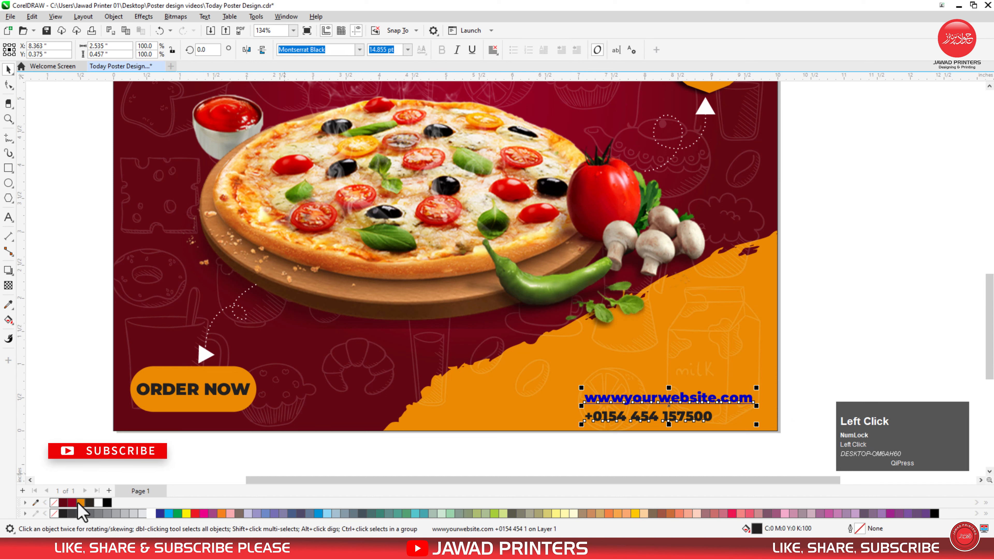
pyautogui.click(63, 504)
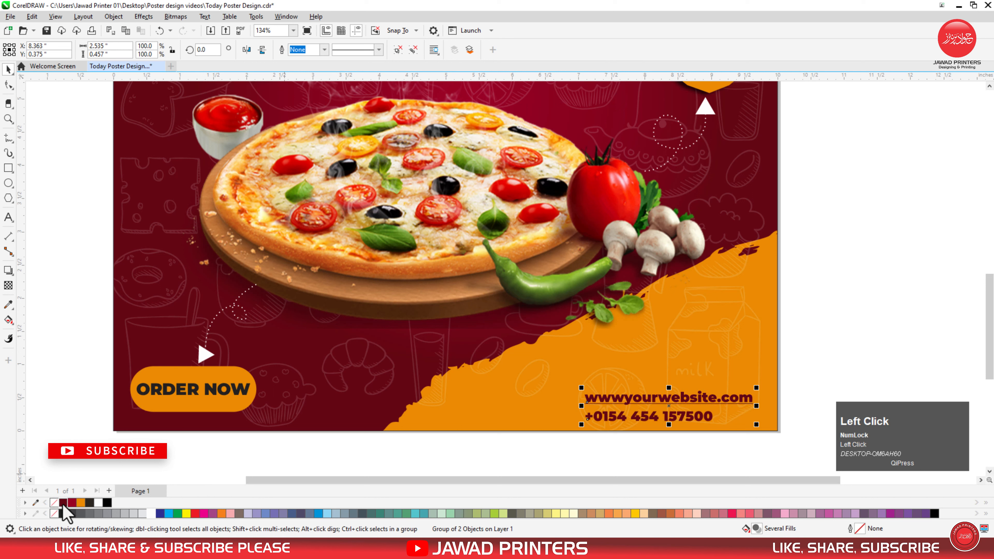
pyautogui.click(681, 454)
pyautogui.click(711, 410)
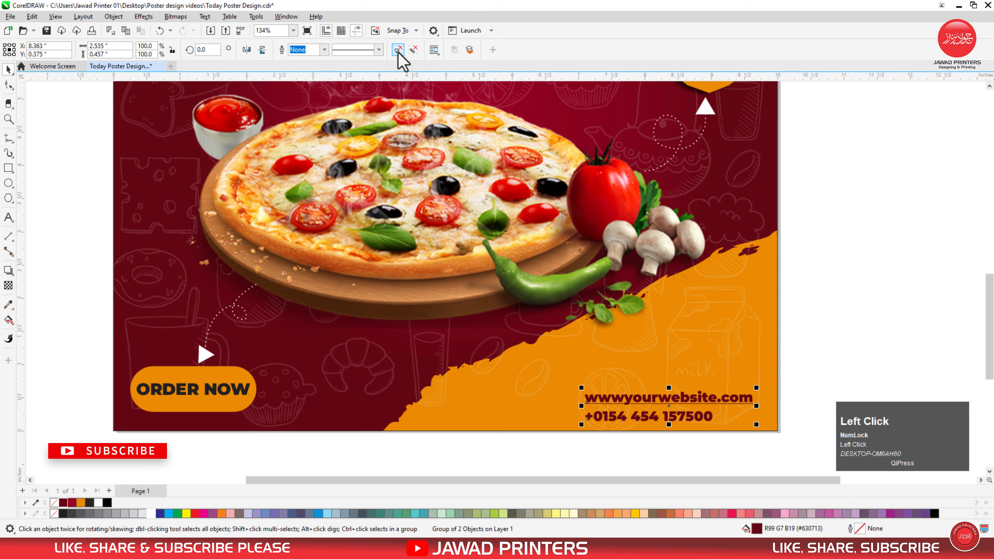
pyautogui.click(911, 358)
pyautogui.click(697, 425)
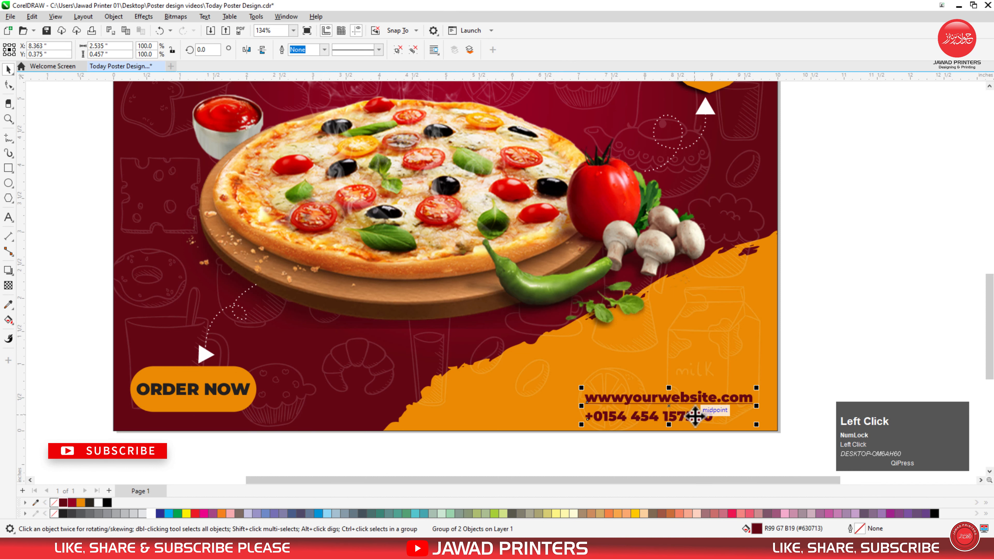
pyautogui.press('F3')
pyautogui.press('F2')
pyautogui.moveTo(865, 246); pyautogui.dragTo(429, 415)
# Step: Type a 'FOLLOW US' text line just below the poster
pyautogui.press('F3')
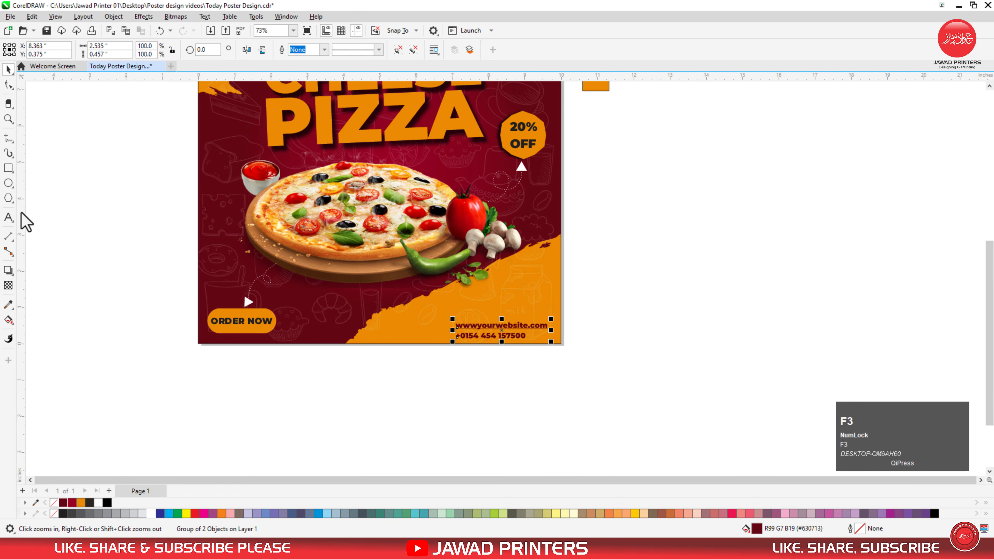
pyautogui.click(8, 217)
pyautogui.click(346, 370)
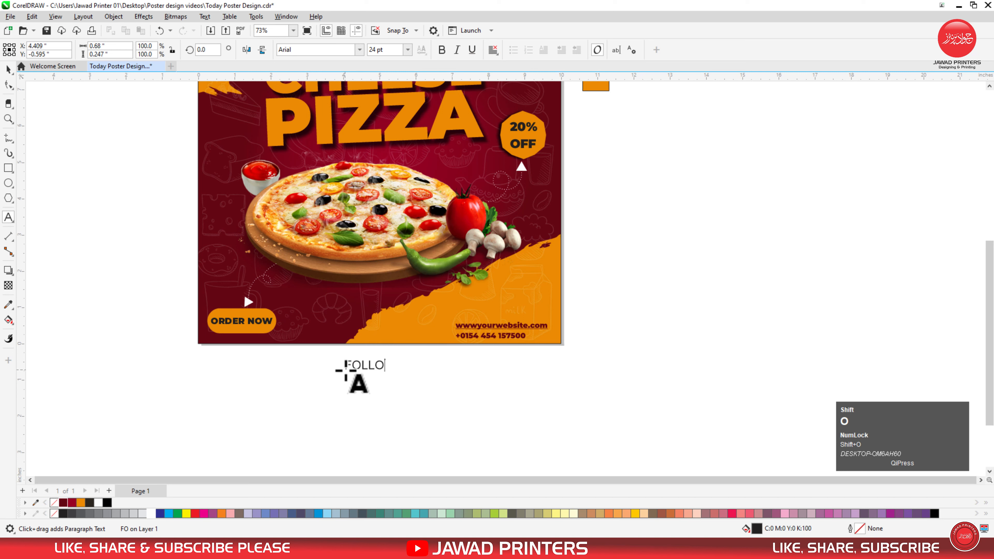
pyautogui.hotkey('ctrl', 'space')
# Step: Make FOLLOW US white Montserrat Black and move it onto the poster's bottom area
pyautogui.press('F2')
pyautogui.moveTo(487, 237); pyautogui.dragTo(291, 404)
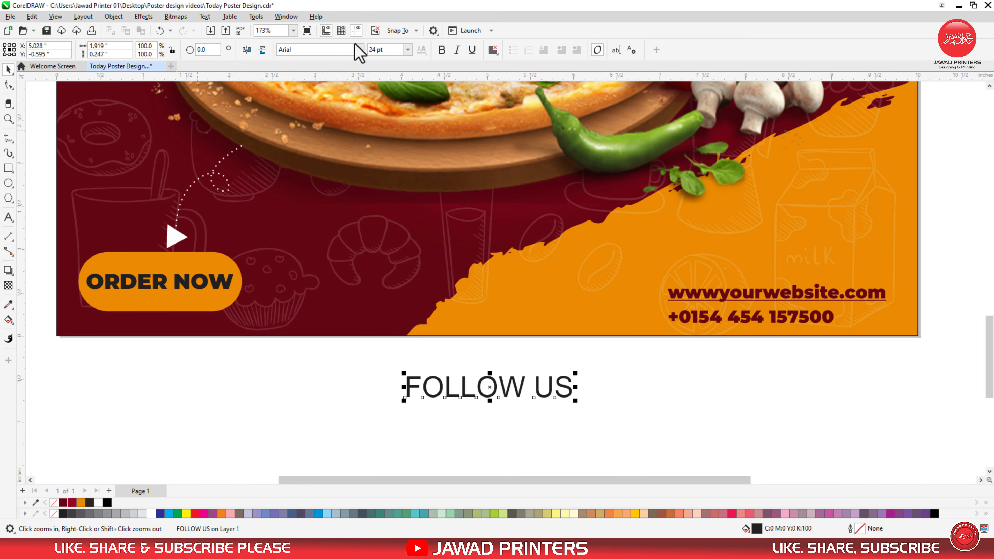
pyautogui.click(359, 49)
pyautogui.click(331, 82)
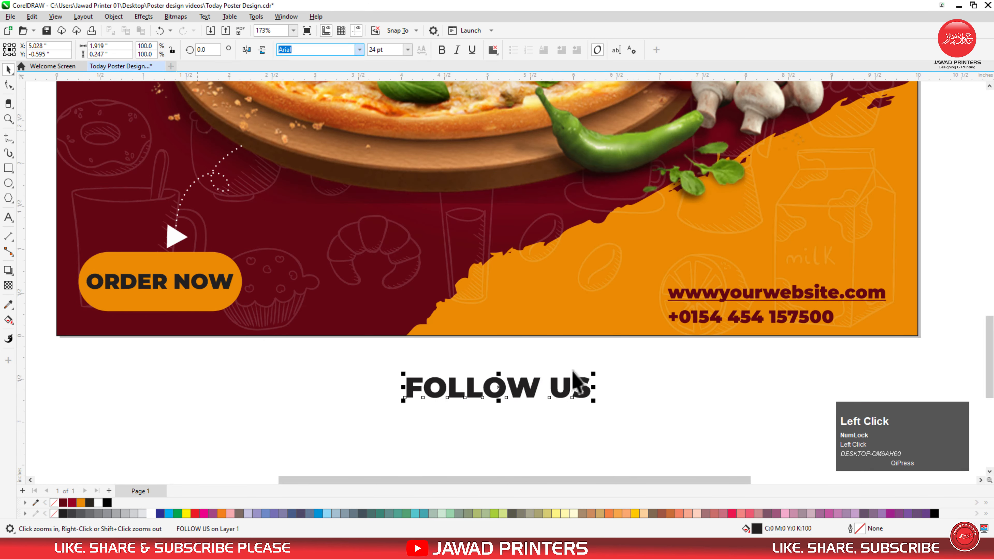
pyautogui.moveTo(552, 385); pyautogui.dragTo(522, 290)
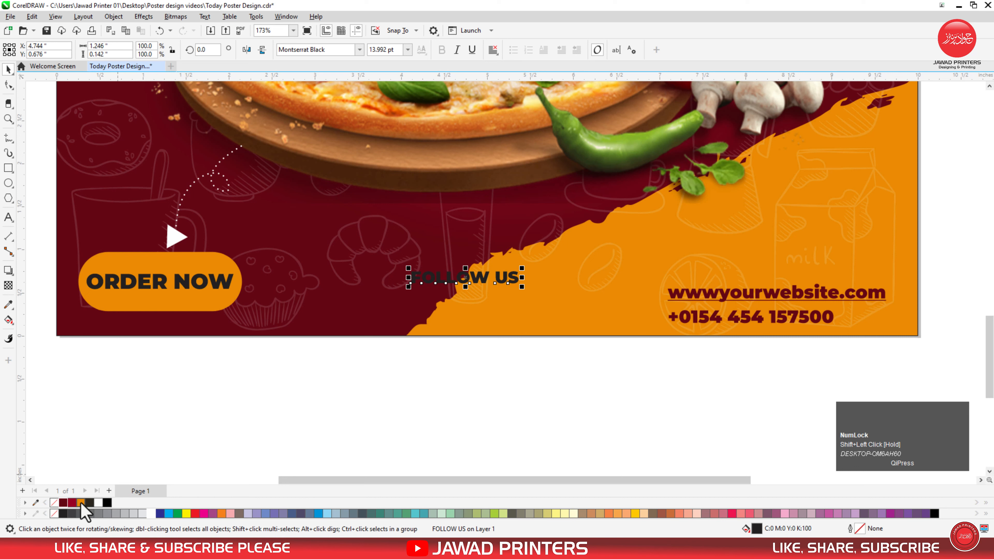
pyautogui.click(99, 503)
# Step: Align FOLLOW US's top with the ORDER NOW button and centre it horizontally on the poster
pyautogui.moveTo(469, 274); pyautogui.dragTo(468, 269)
pyautogui.keyDown('shift'); pyautogui.click(207, 254); pyautogui.keyUp('shift')
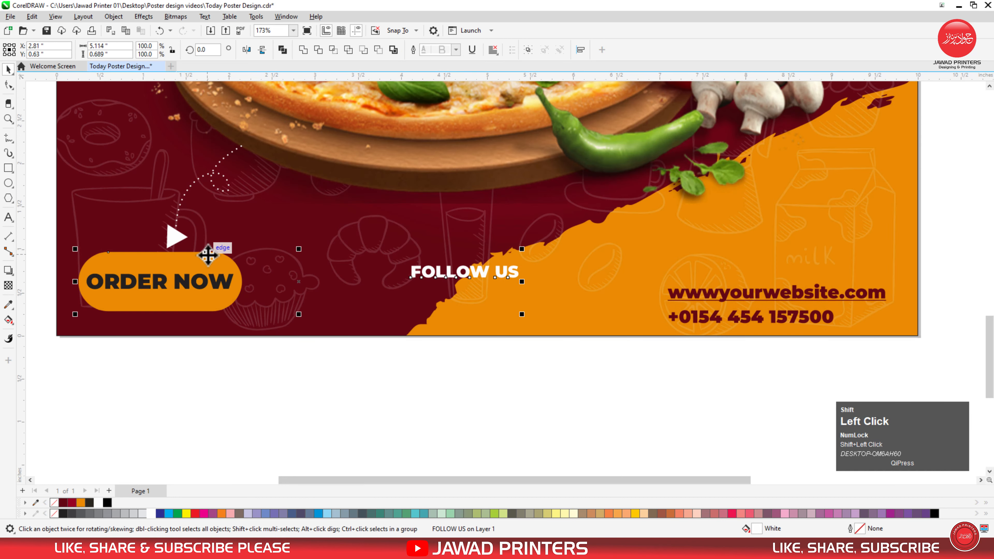
pyautogui.press('t')
pyautogui.click(355, 389)
pyautogui.click(446, 269)
pyautogui.keyDown('shift'); pyautogui.click(461, 258); pyautogui.keyUp('shift')
pyautogui.press('c')
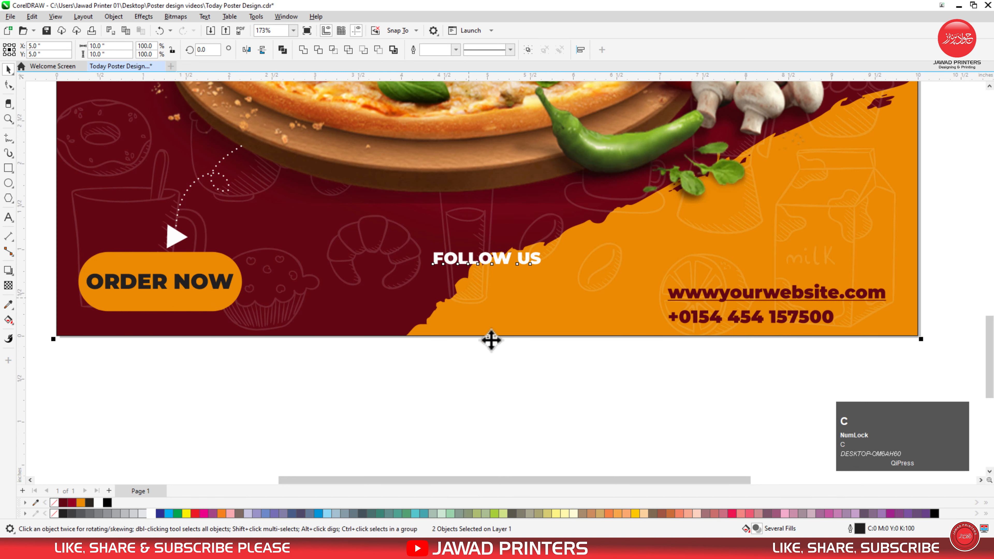
pyautogui.click(506, 377)
pyautogui.press('F3')
pyautogui.click(376, 212)
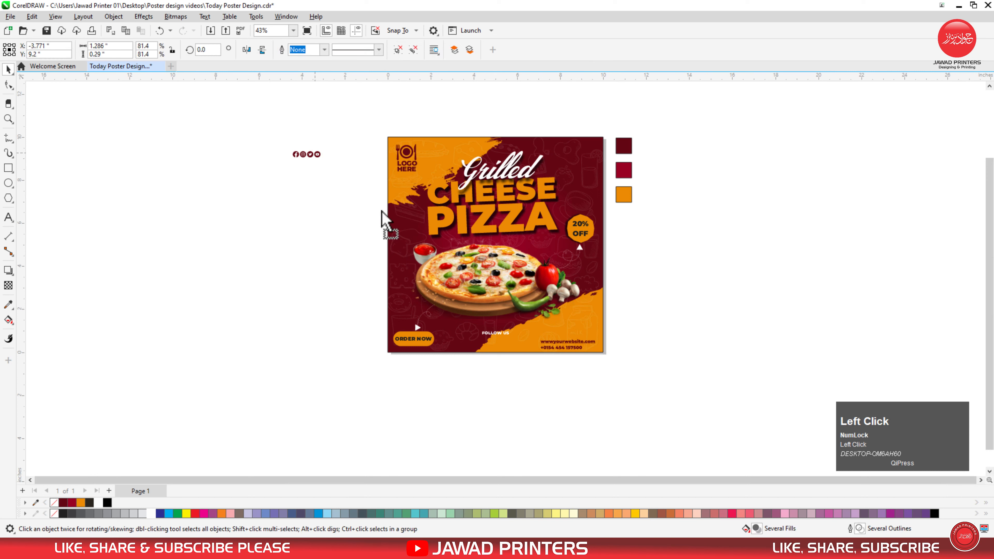
pyautogui.press('F2')
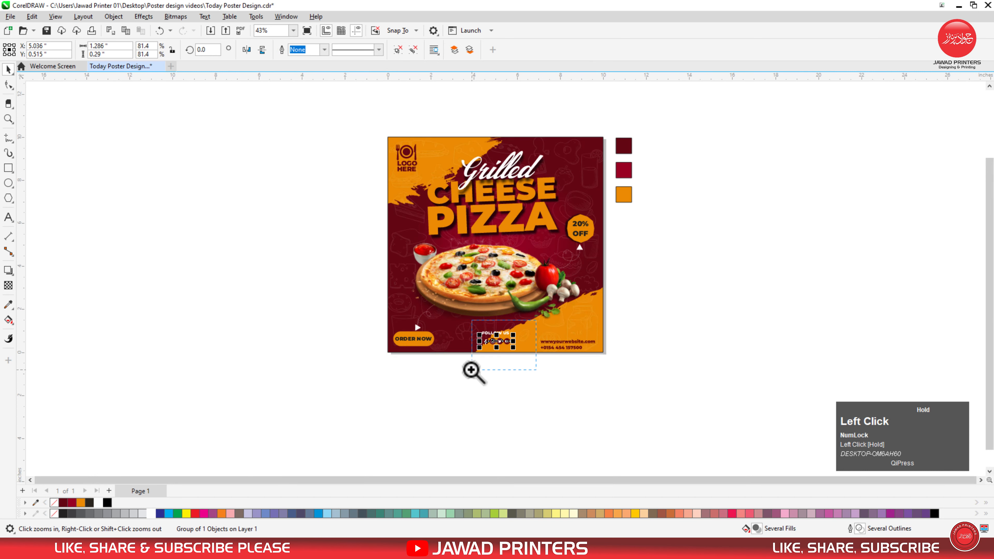